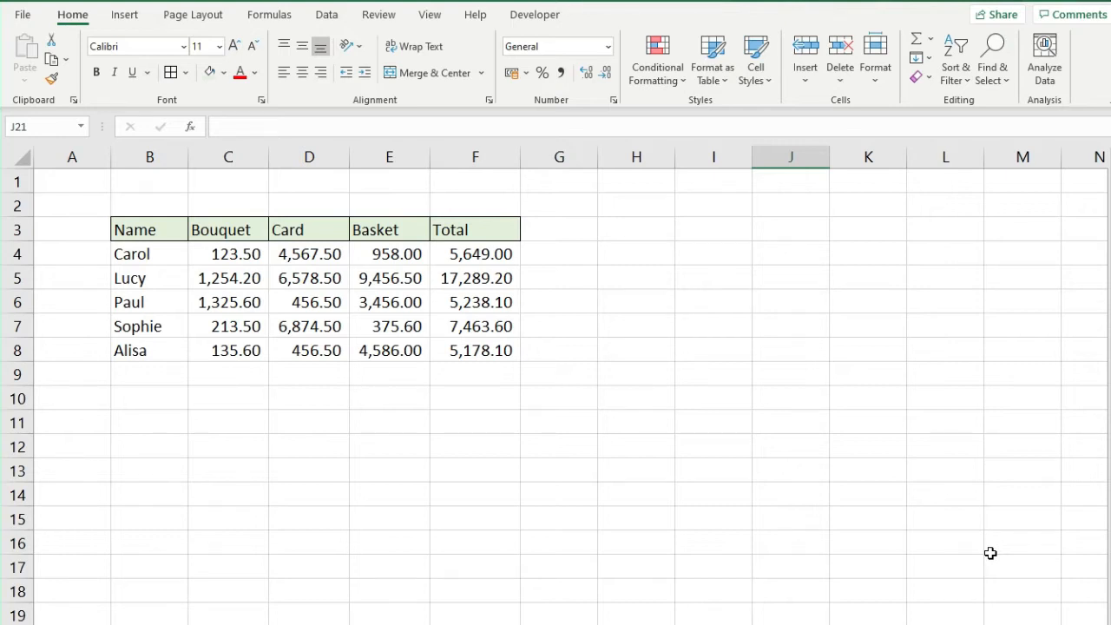
# Enter the headers AVERAGE in H3 and SUM in I3
pyautogui.click(632, 232)
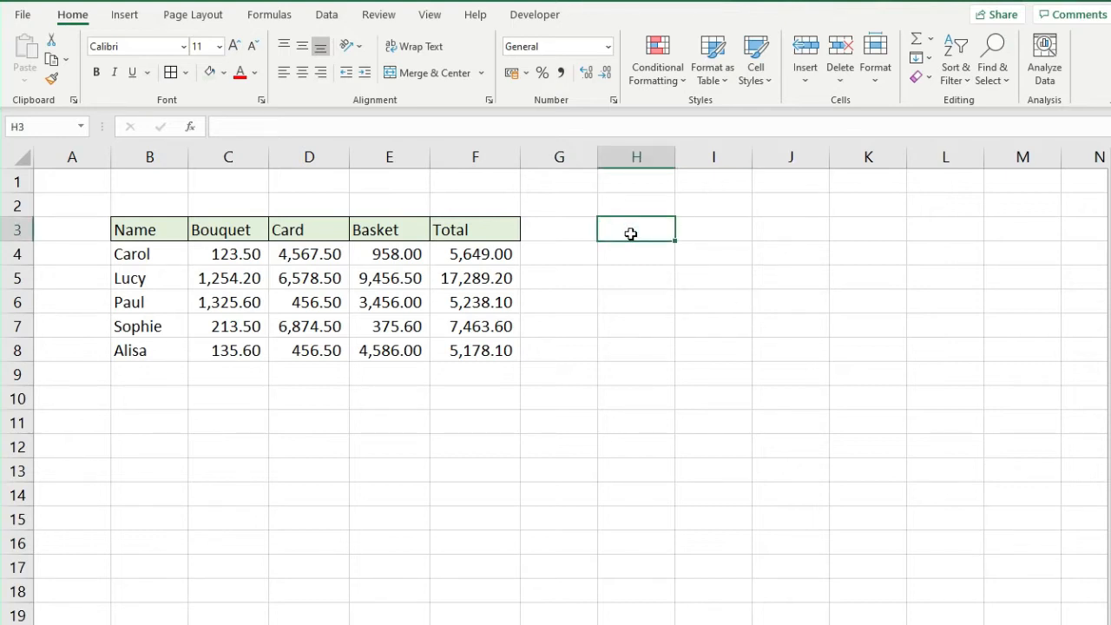
pyautogui.write('AVERAGE')
pyautogui.press('Tab')
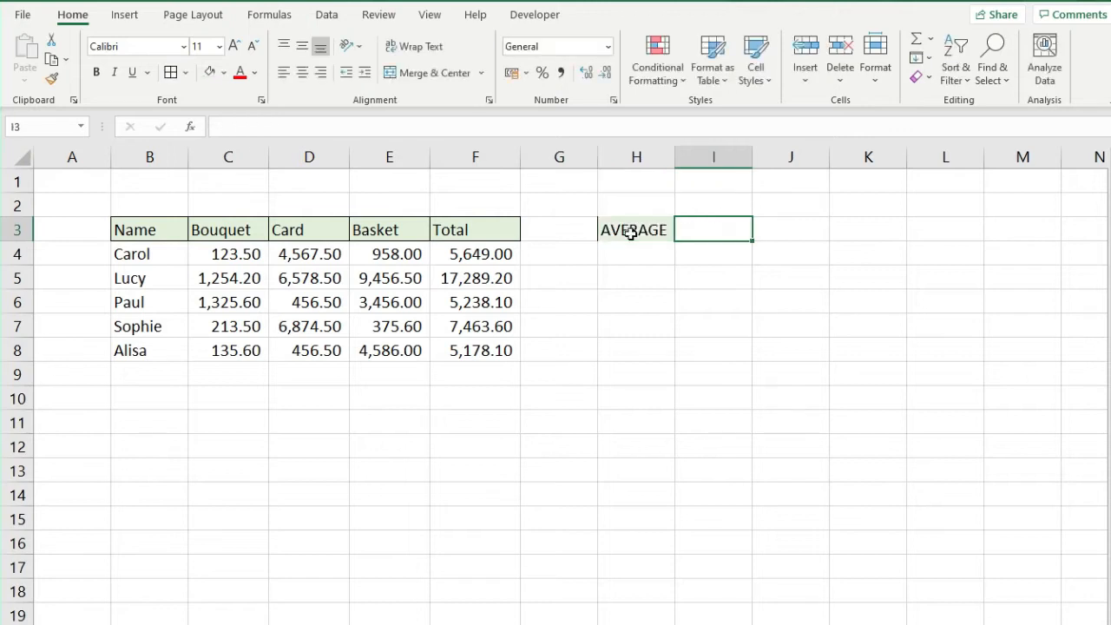
pyautogui.write('SUM')
pyautogui.press('Tab')
# Add borders to H3:I3 and begin an =AVERAGE formula in H4
pyautogui.moveTo(632, 232); pyautogui.dragTo(713, 230)
pyautogui.click(170, 72)
pyautogui.click(653, 258)
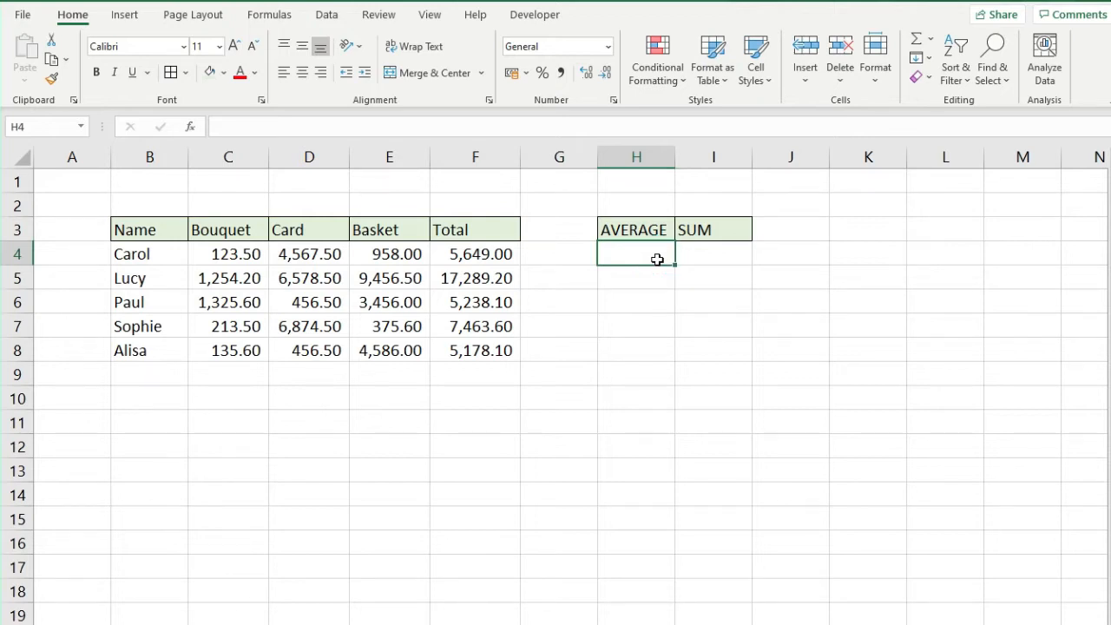
pyautogui.write('=')
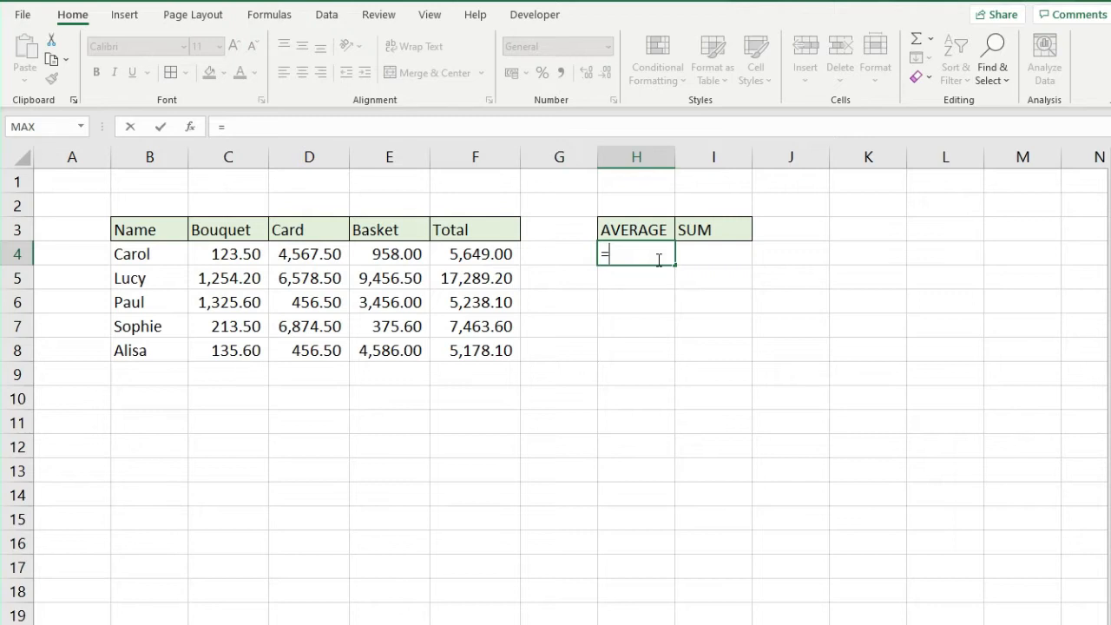
pyautogui.write('AVERAGE')
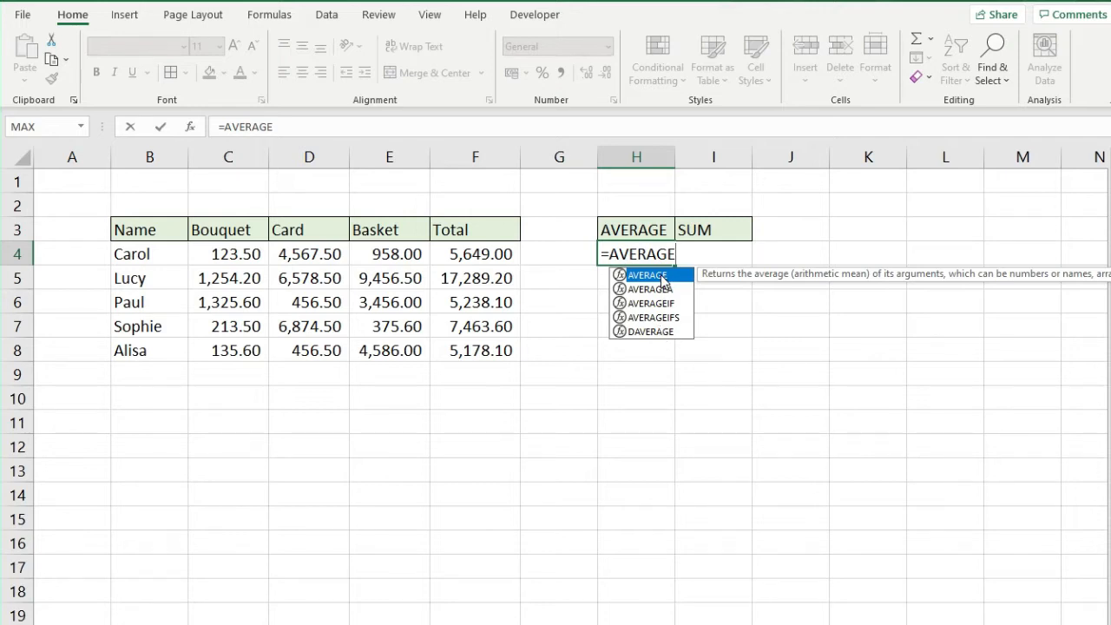
pyautogui.doubleClick(661, 275)
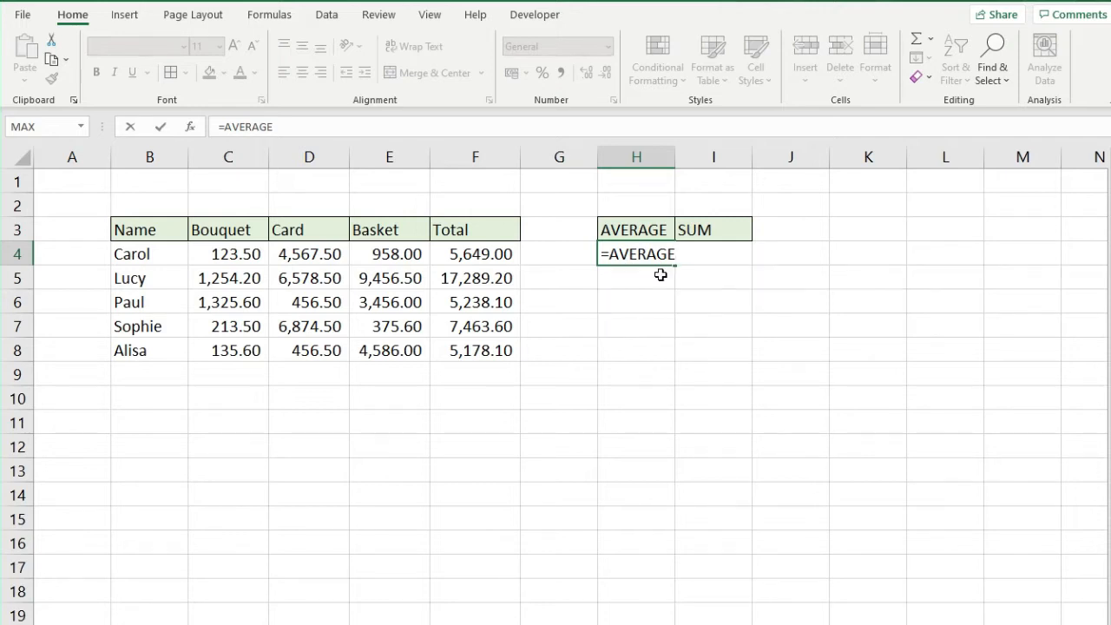
pyautogui.press('Escape')
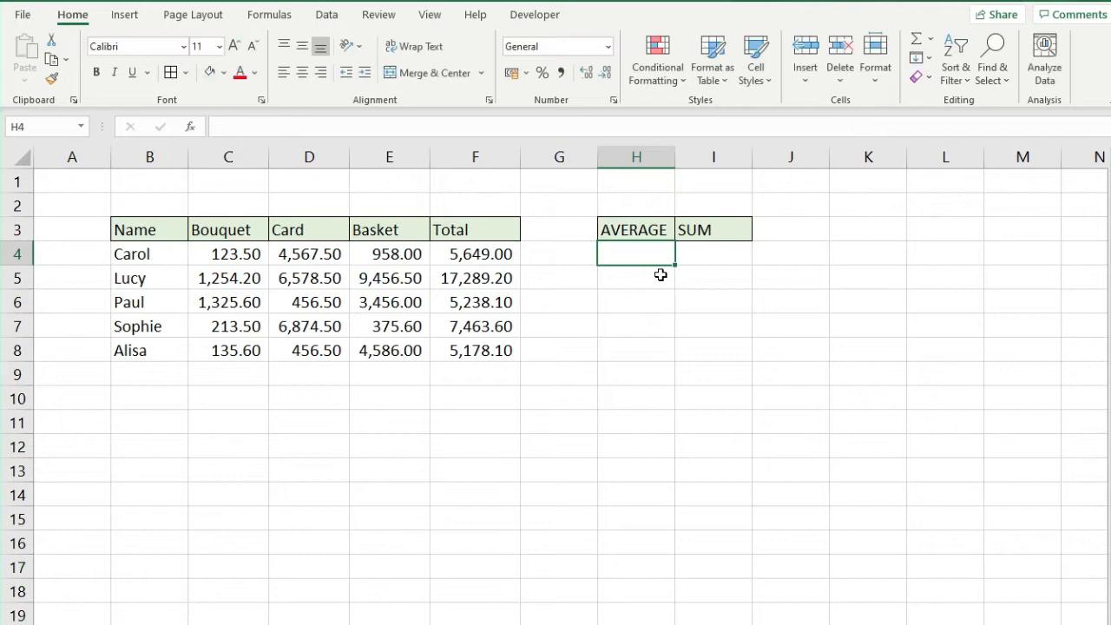
# Insert the AVERAGE function into H4 by searching for it among all functions
pyautogui.click(269, 15)
pyautogui.click(29, 53)
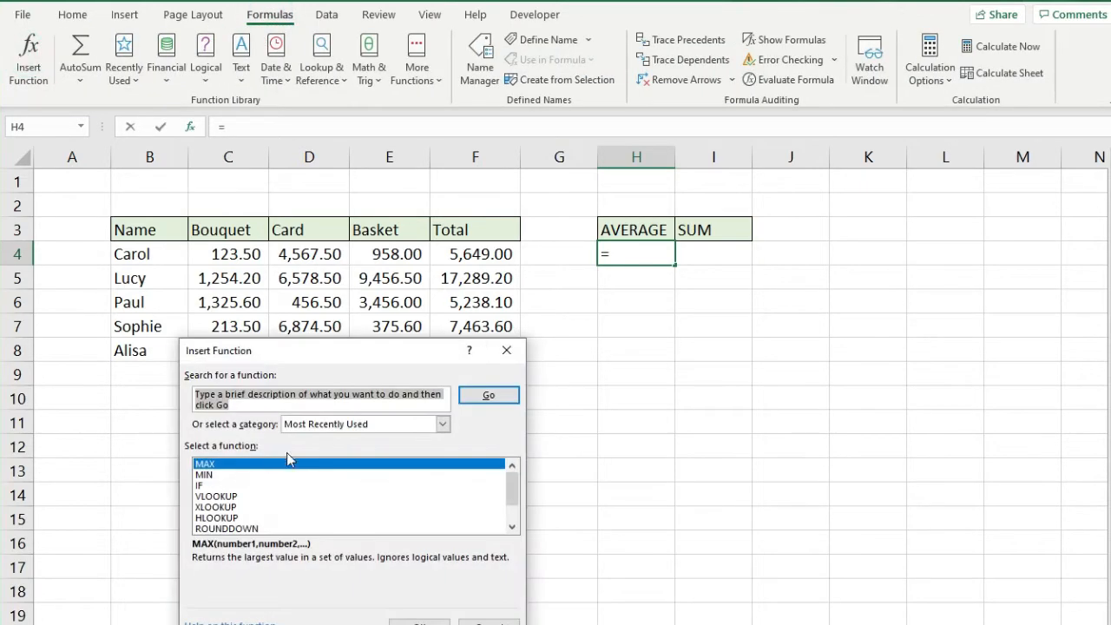
pyautogui.click(328, 425)
pyautogui.click(318, 446)
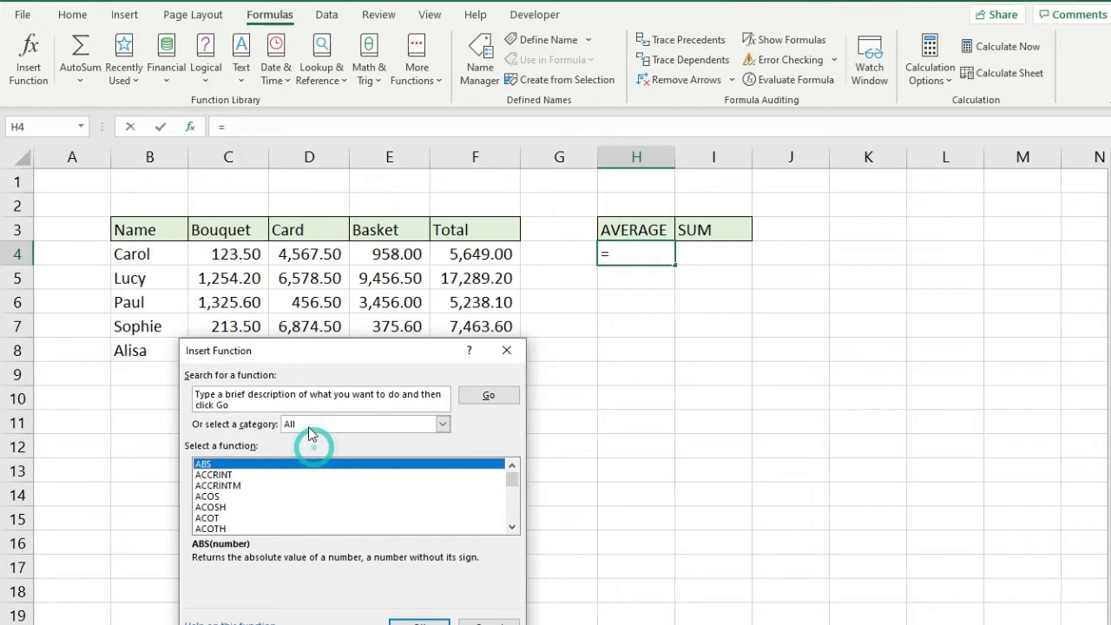
pyautogui.click(252, 396)
pyautogui.write('AVERAGE')
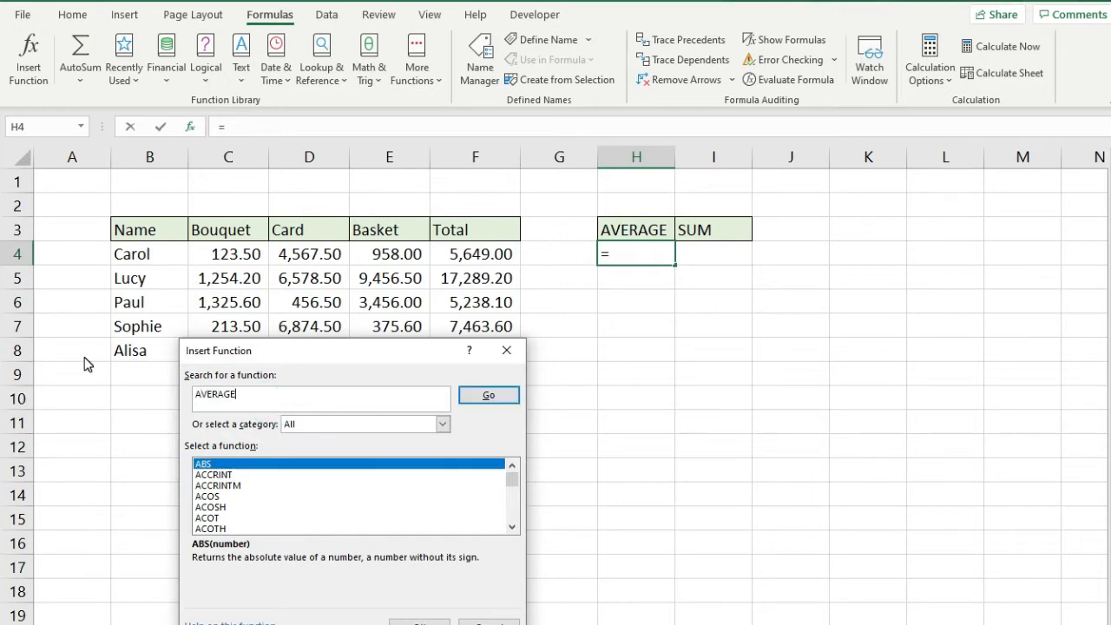
pyautogui.click(486, 396)
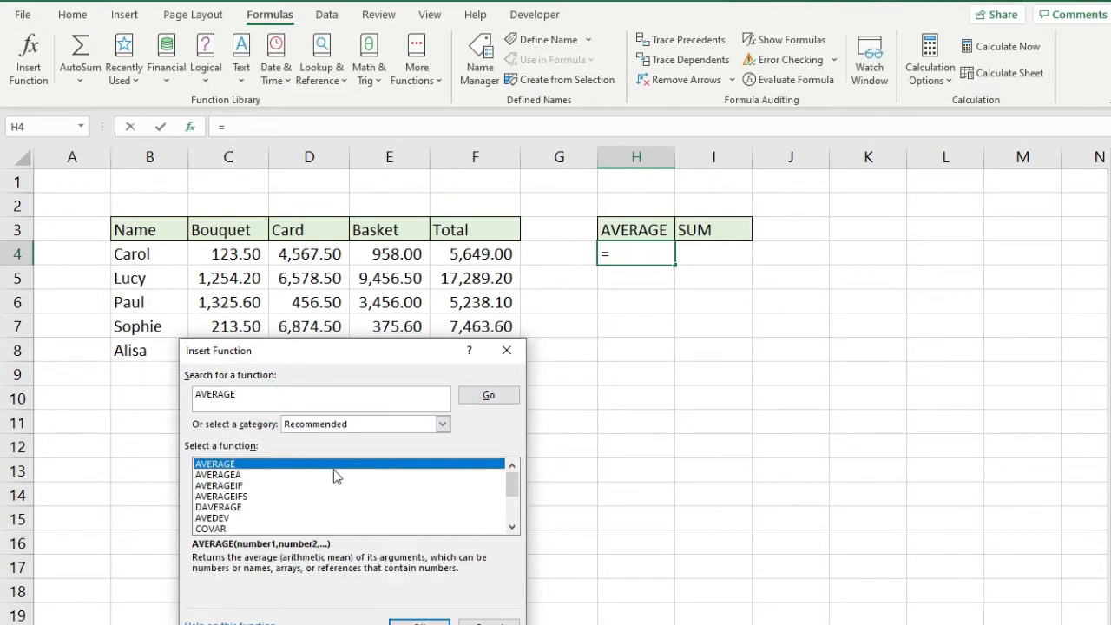
pyautogui.click(419, 622)
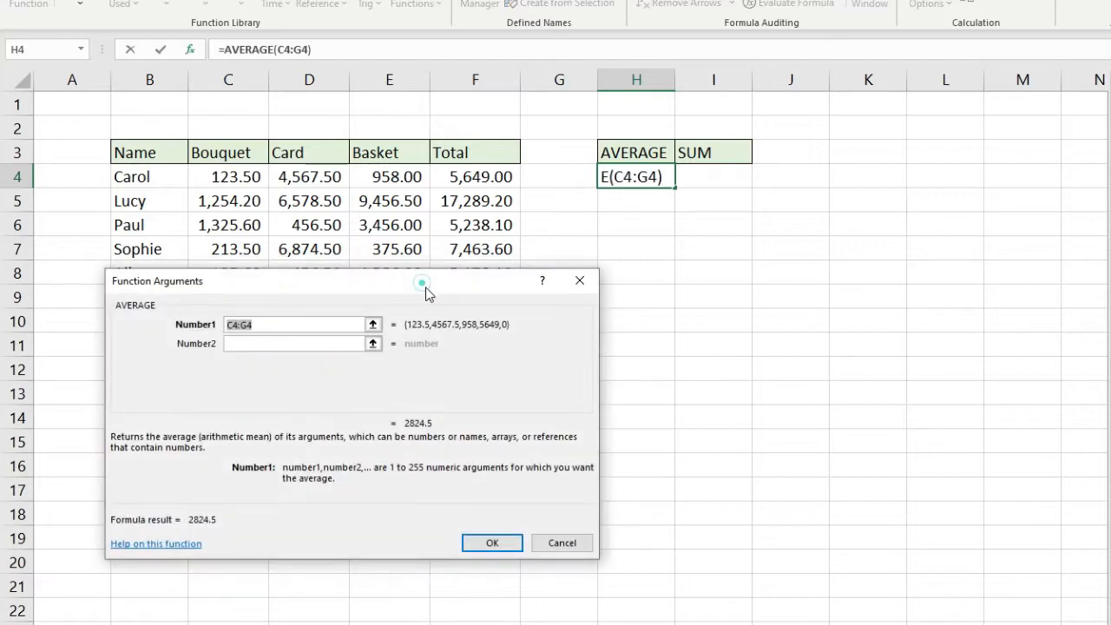
# Set AVERAGE's range to C4:E4 (1,883.00) and fill it down to H8
pyautogui.moveTo(424, 283); pyautogui.dragTo(431, 330)
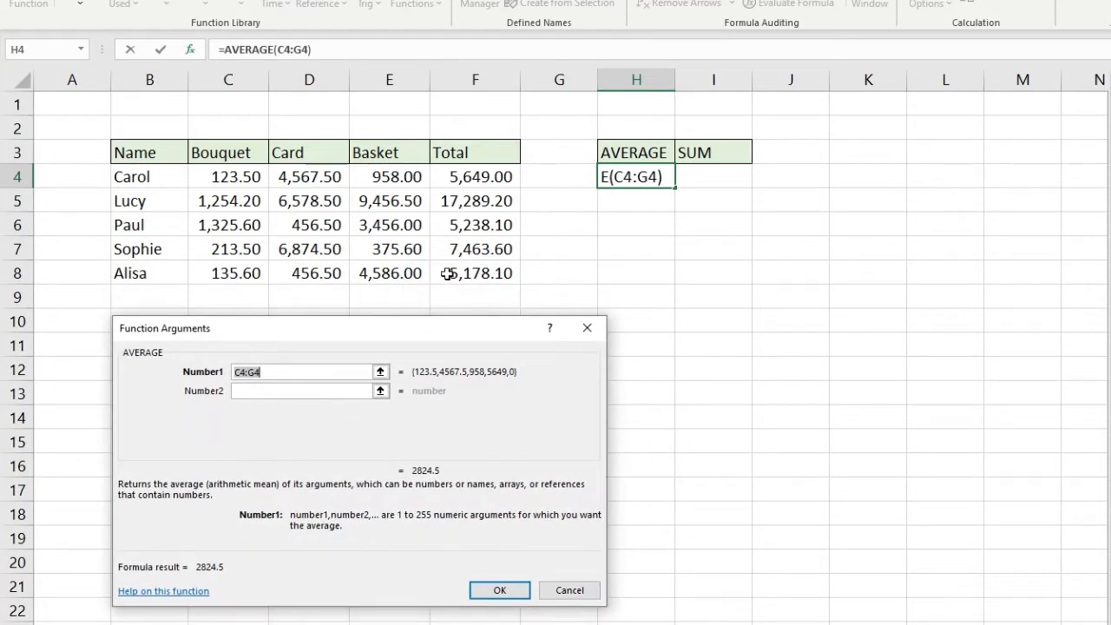
pyautogui.moveTo(228, 177); pyautogui.dragTo(379, 176)
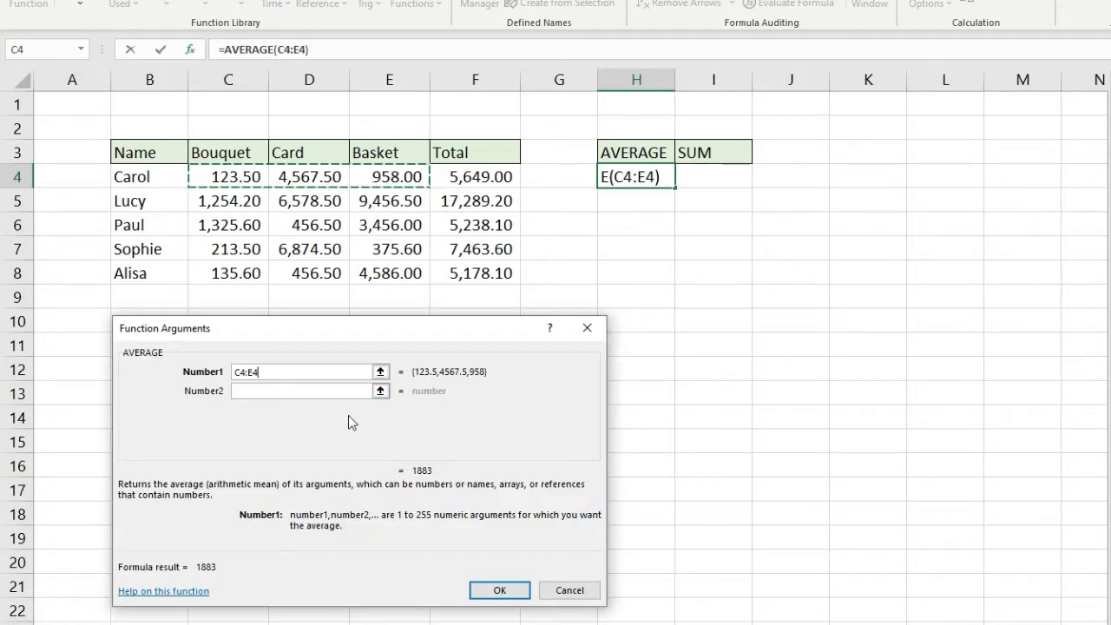
pyautogui.click(473, 593)
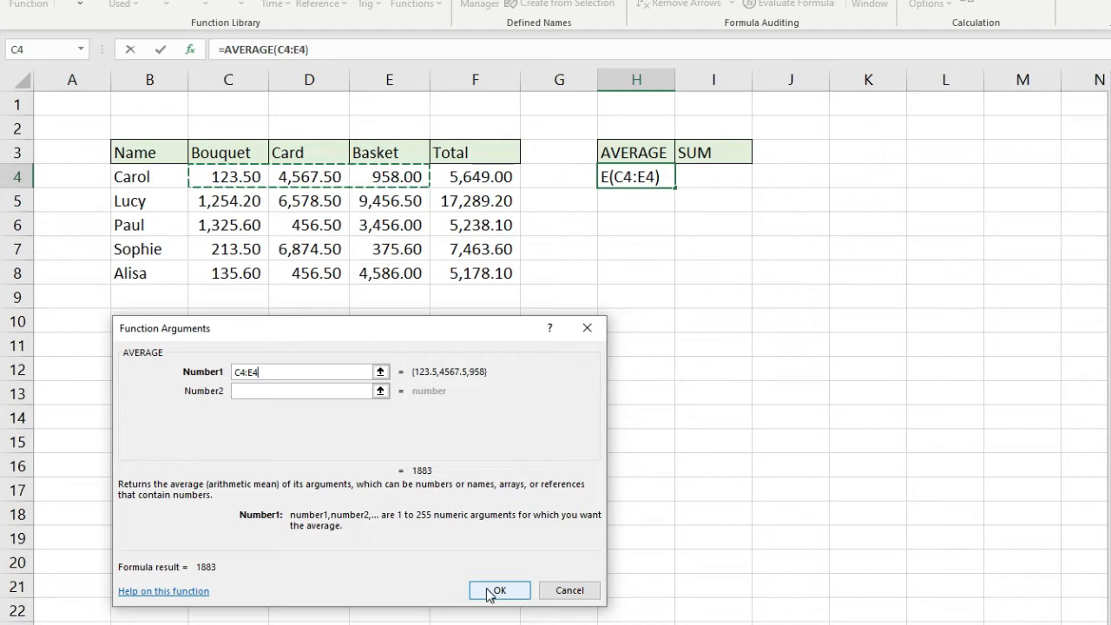
pyautogui.moveTo(675, 188); pyautogui.dragTo(672, 285)
pyautogui.moveTo(672, 363); pyautogui.dragTo(671, 365)
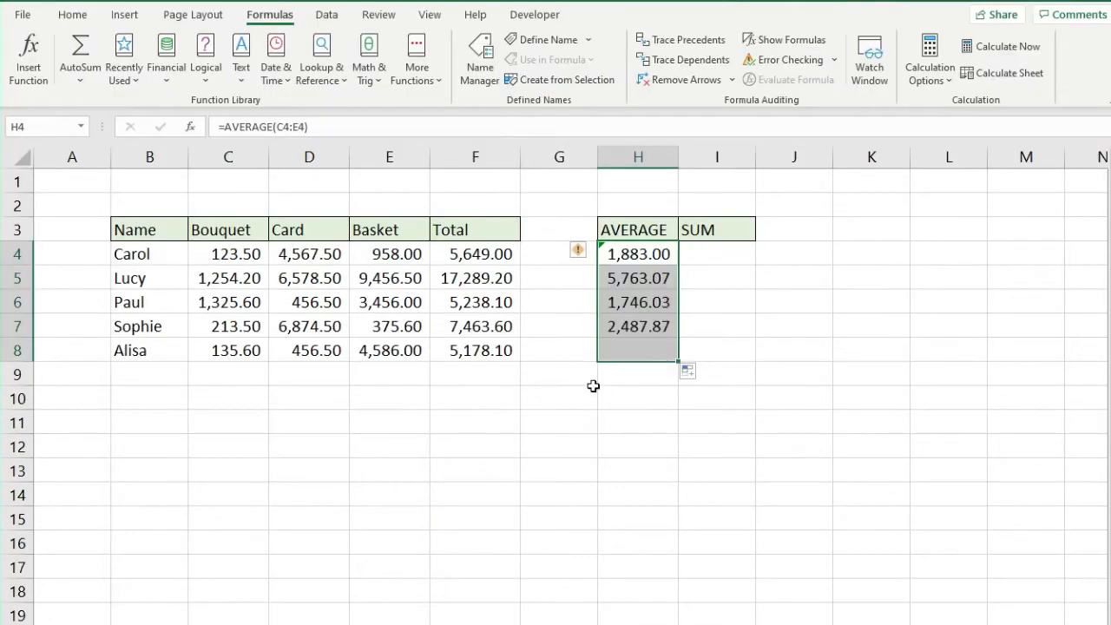
pyautogui.click(645, 252)
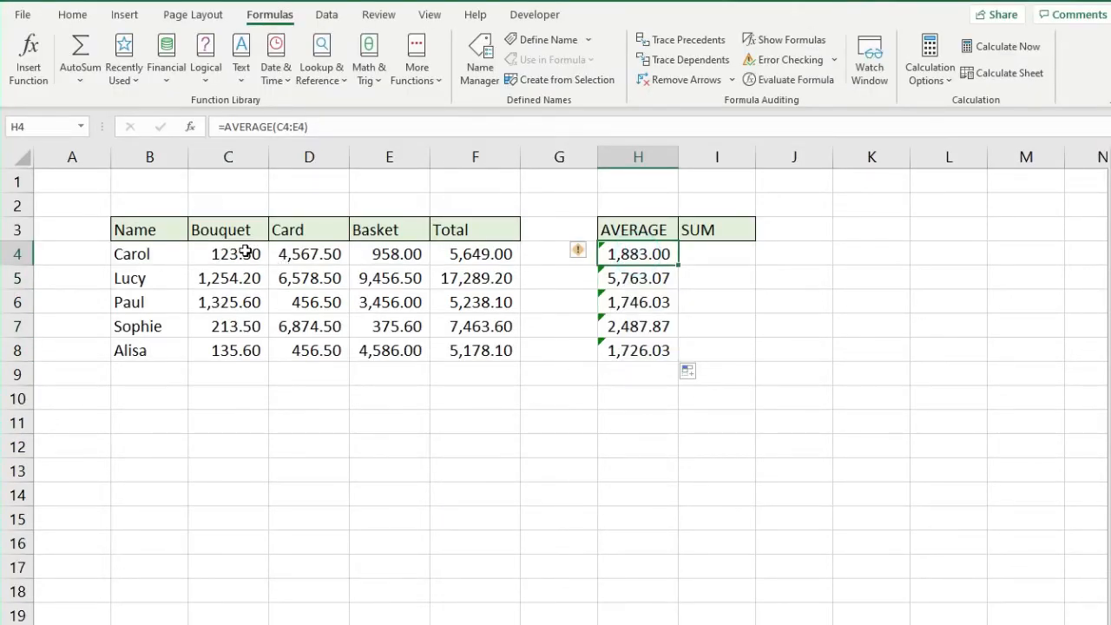
pyautogui.moveTo(249, 252); pyautogui.dragTo(379, 251)
pyautogui.moveTo(223, 255); pyautogui.dragTo(374, 256)
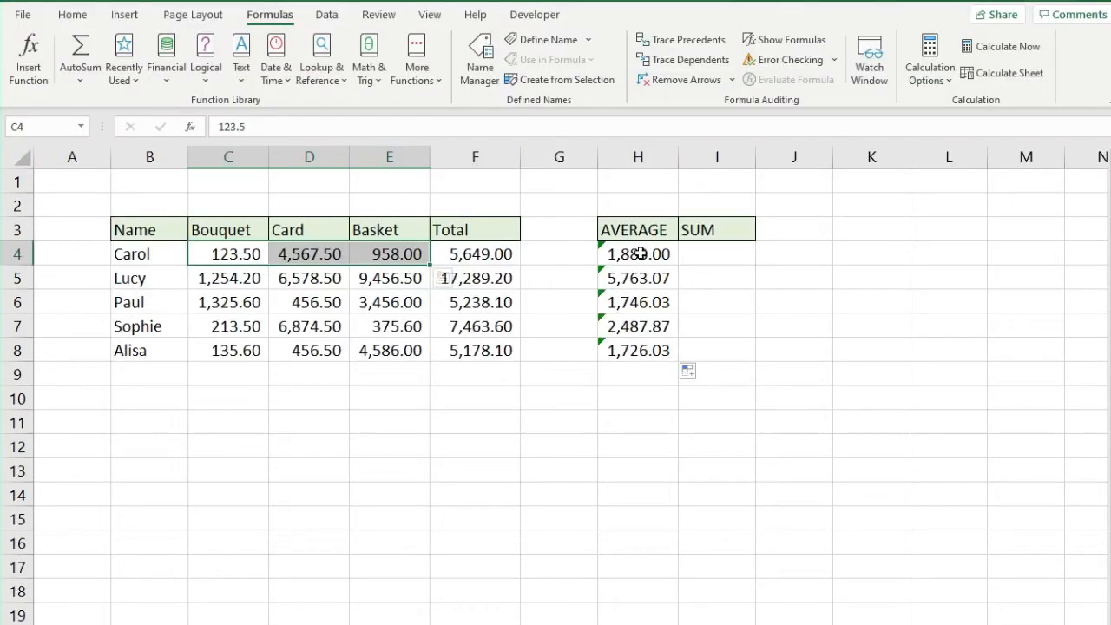
pyautogui.click(640, 41)
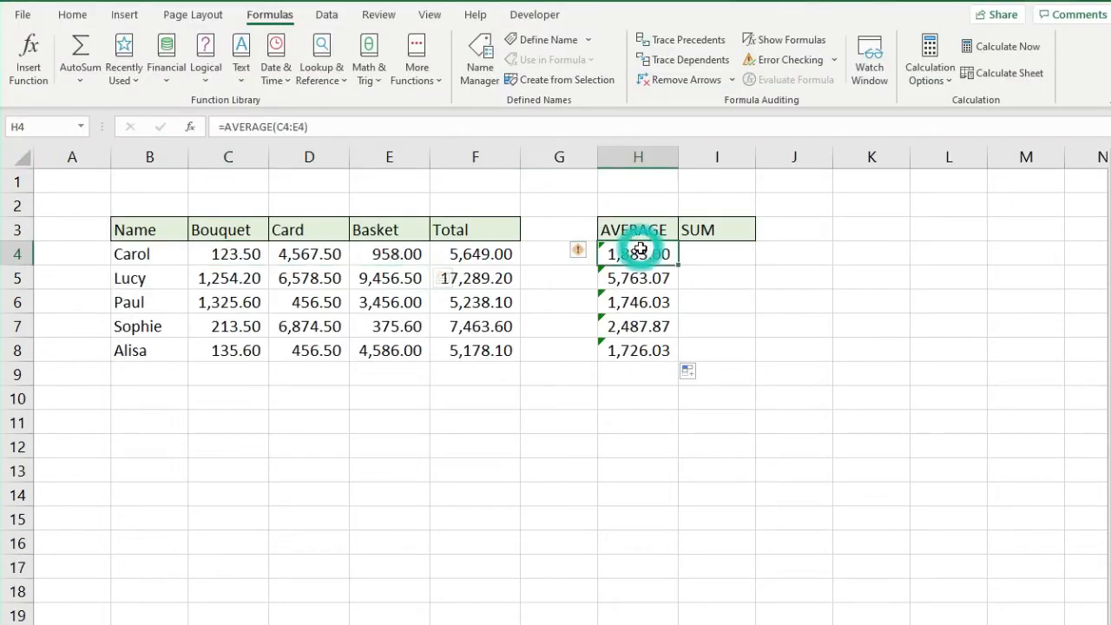
pyautogui.moveTo(232, 347); pyautogui.dragTo(374, 349)
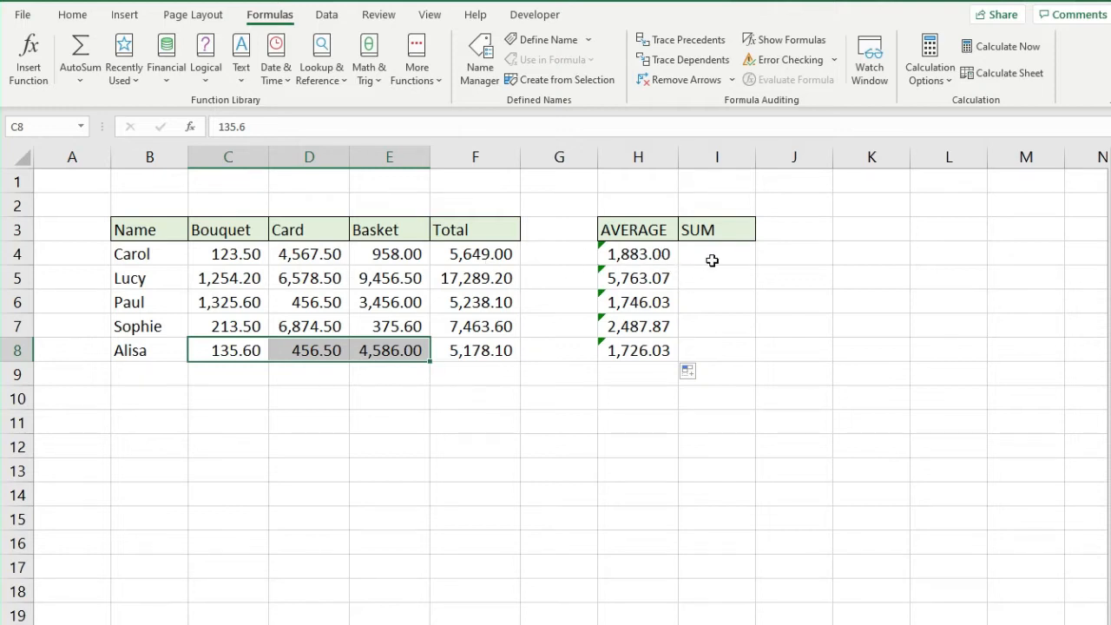
pyautogui.moveTo(642, 254); pyautogui.dragTo(640, 350)
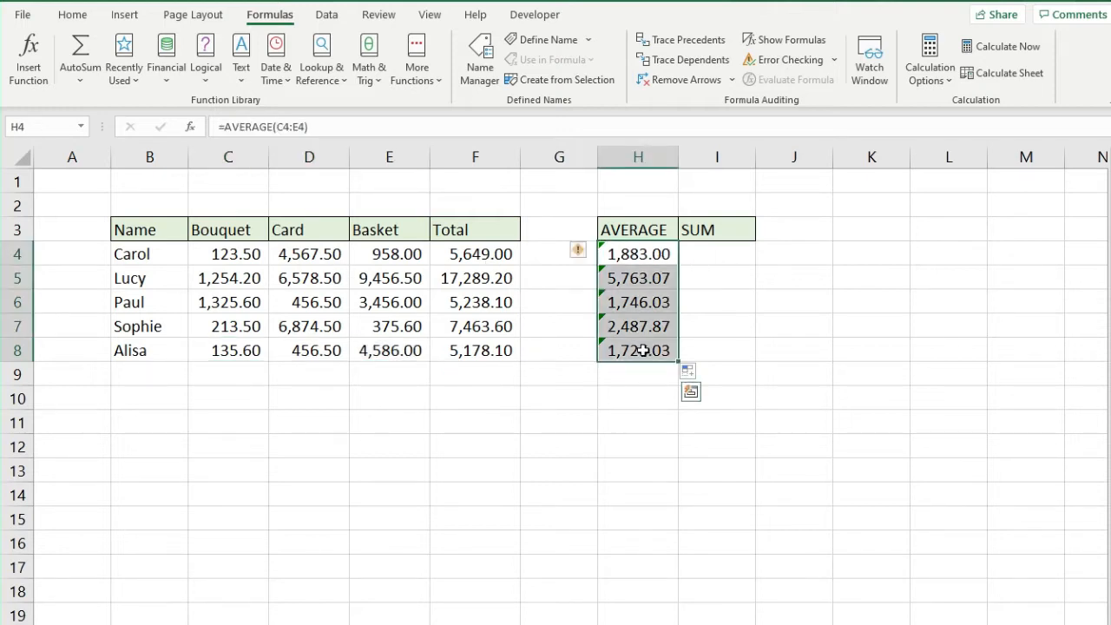
# Clear the old averages and retype =AVERAGE(C4:E4) in H4
pyautogui.press('Delete')
pyautogui.click(643, 258)
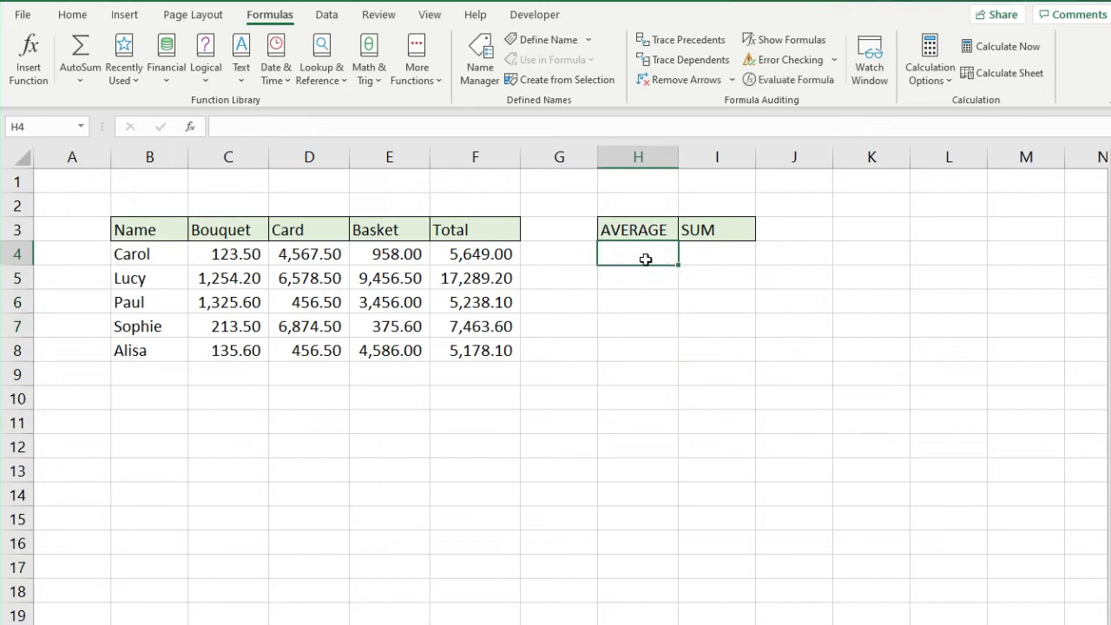
pyautogui.write('=AVERAGE')
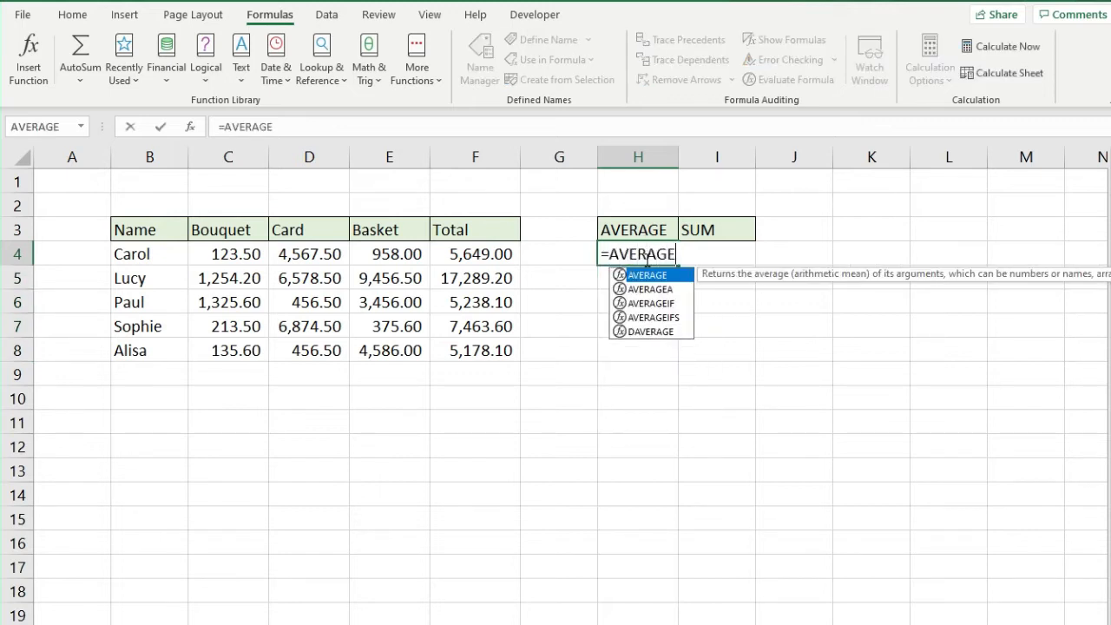
pyautogui.write('(')
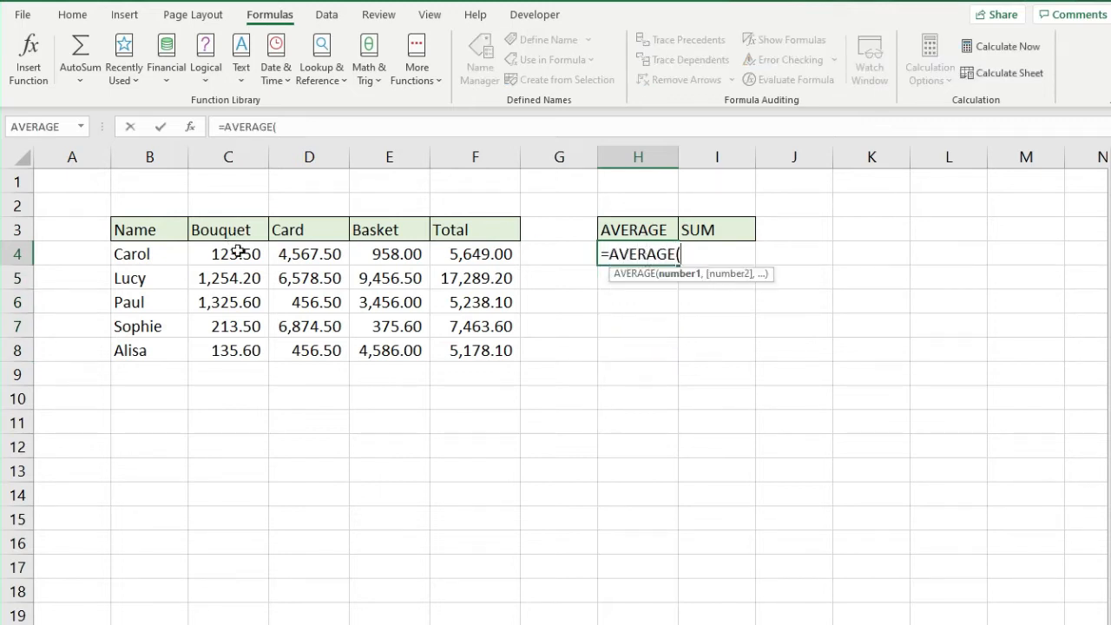
pyautogui.moveTo(235, 251); pyautogui.dragTo(367, 251)
pyautogui.write(')')
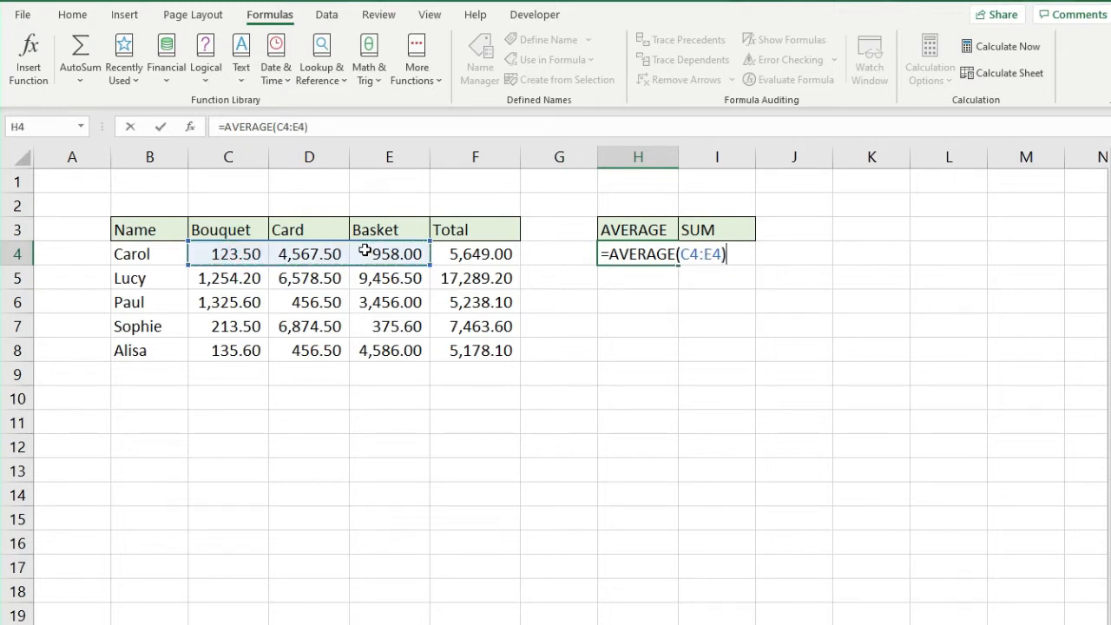
pyautogui.press('Return')
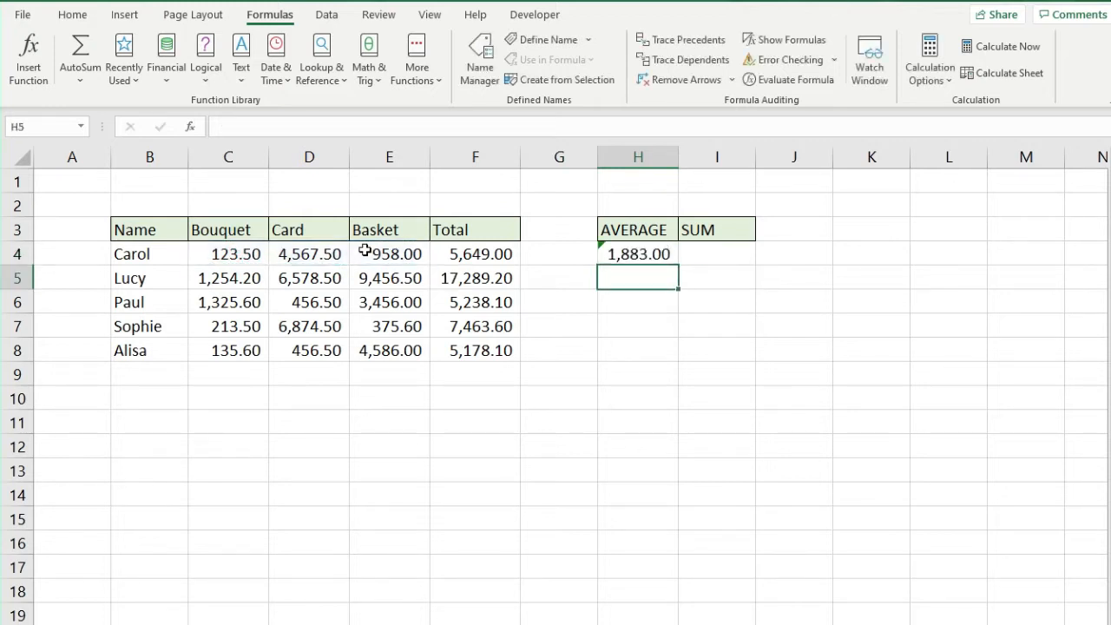
# Fill H4's average formula down to H8 and check H4's formula
pyautogui.click(653, 253)
pyautogui.moveTo(678, 265); pyautogui.dragTo(674, 360)
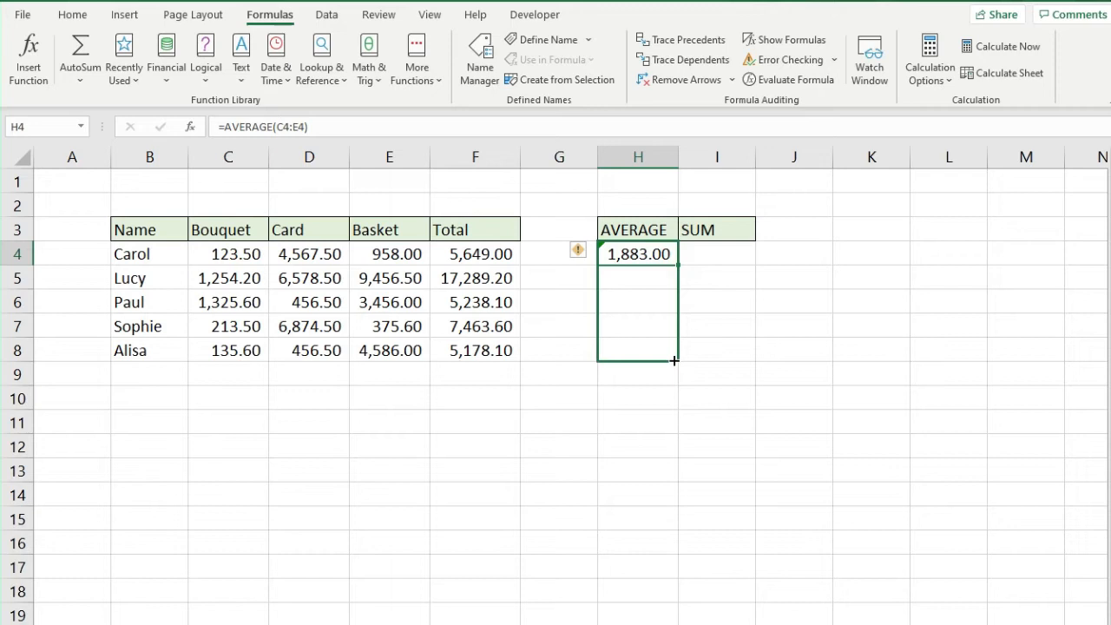
pyautogui.click(640, 251)
pyautogui.click(418, 127)
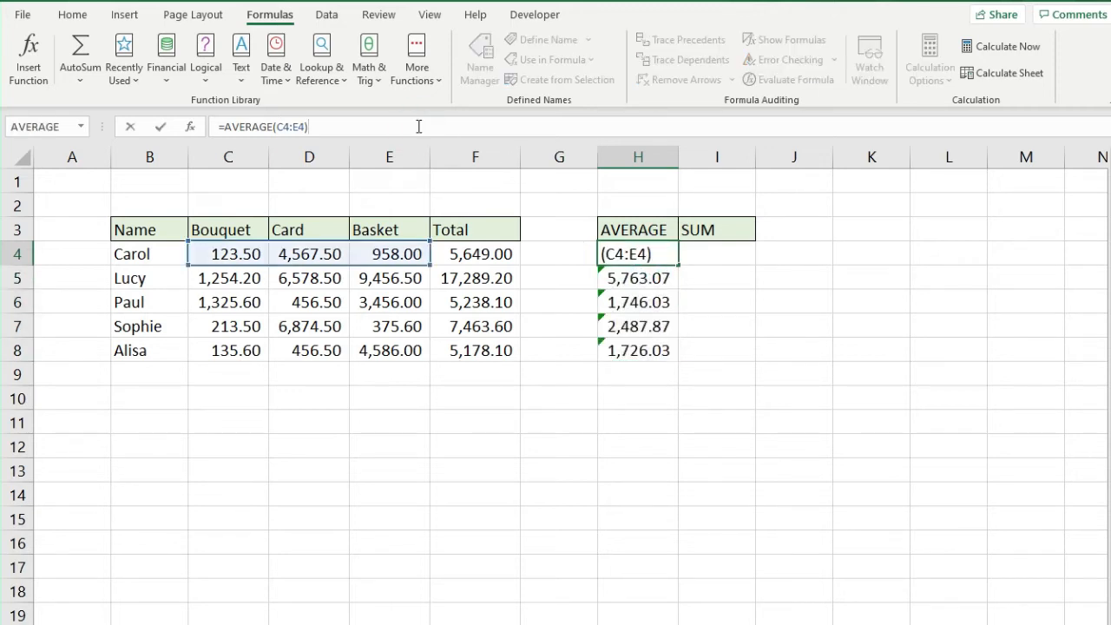
pyautogui.click(650, 253)
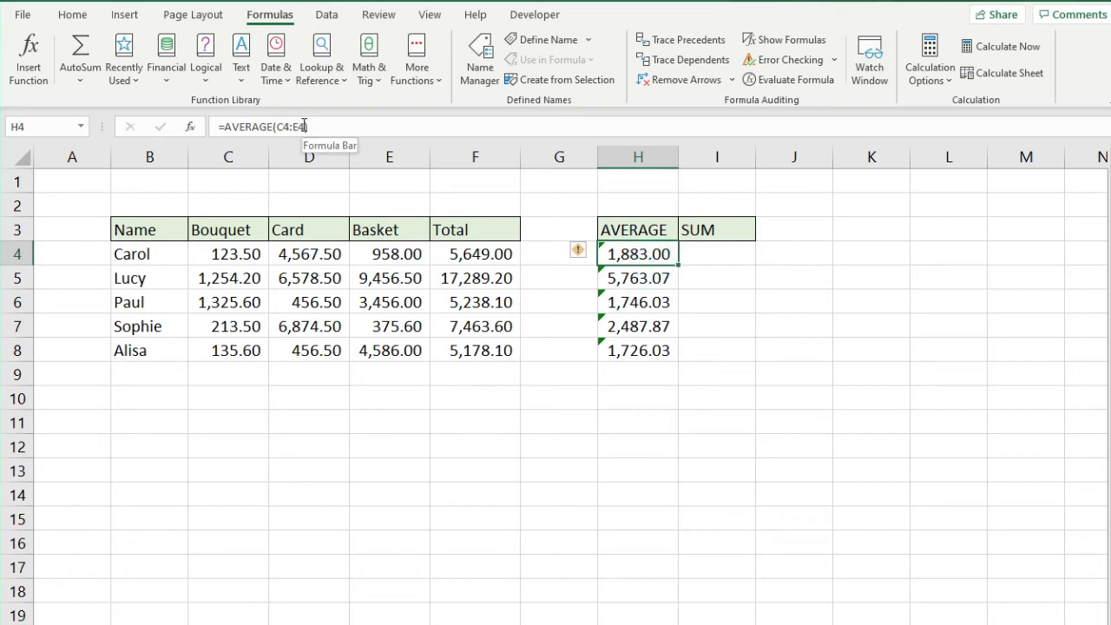
pyautogui.moveTo(304, 126); pyautogui.dragTo(280, 126)
pyautogui.press('F4')
pyautogui.press('Return')
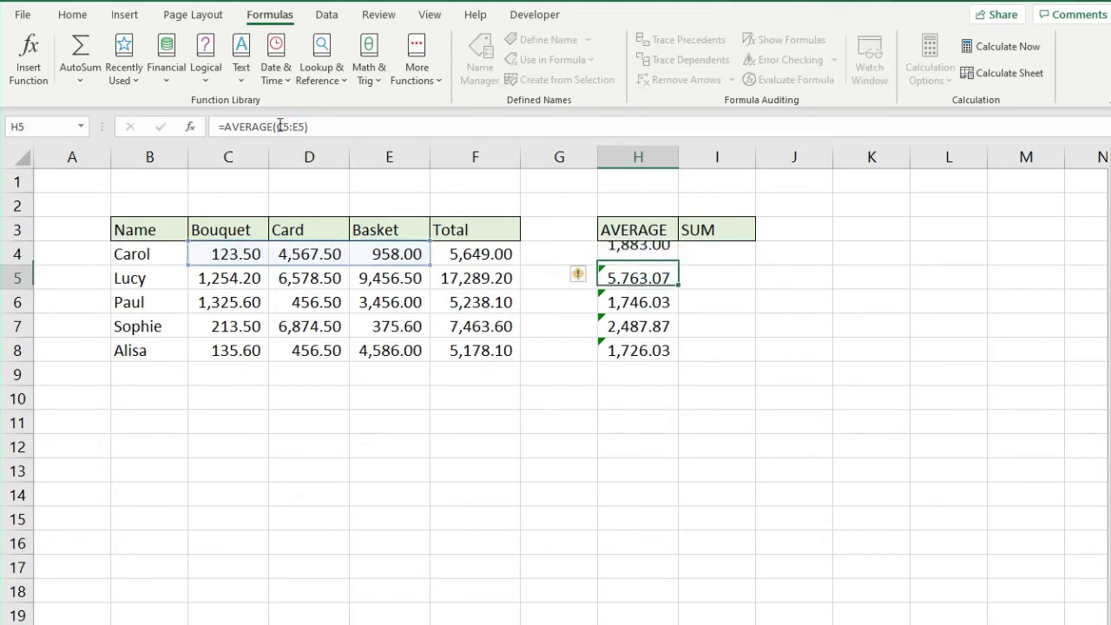
pyautogui.click(649, 256)
pyautogui.moveTo(679, 319); pyautogui.dragTo(681, 368)
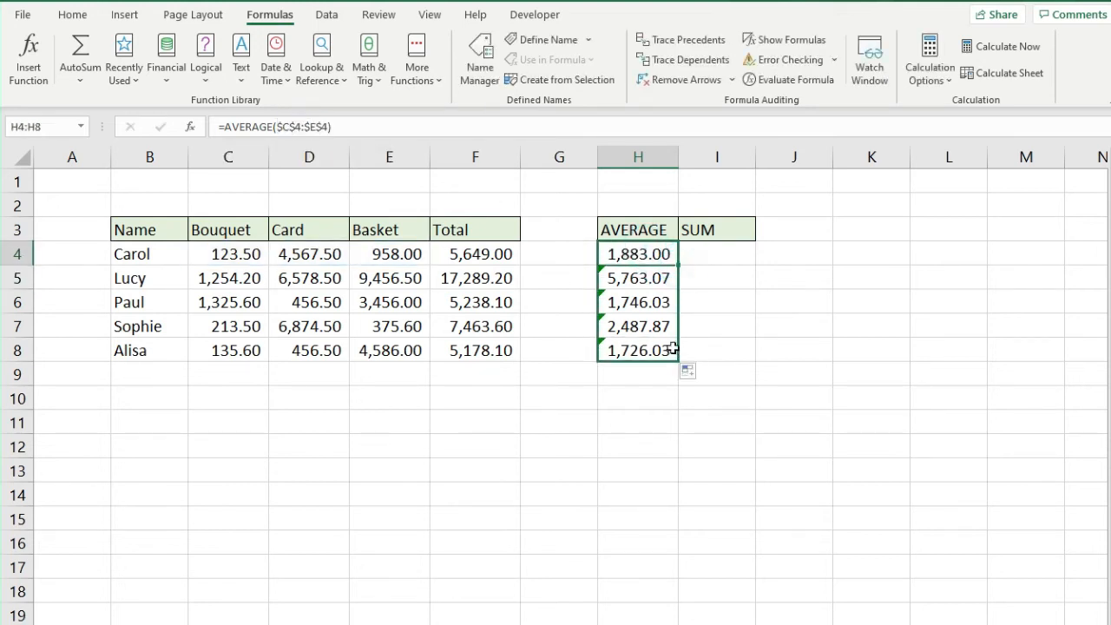
pyautogui.click(650, 275)
pyautogui.click(603, 129)
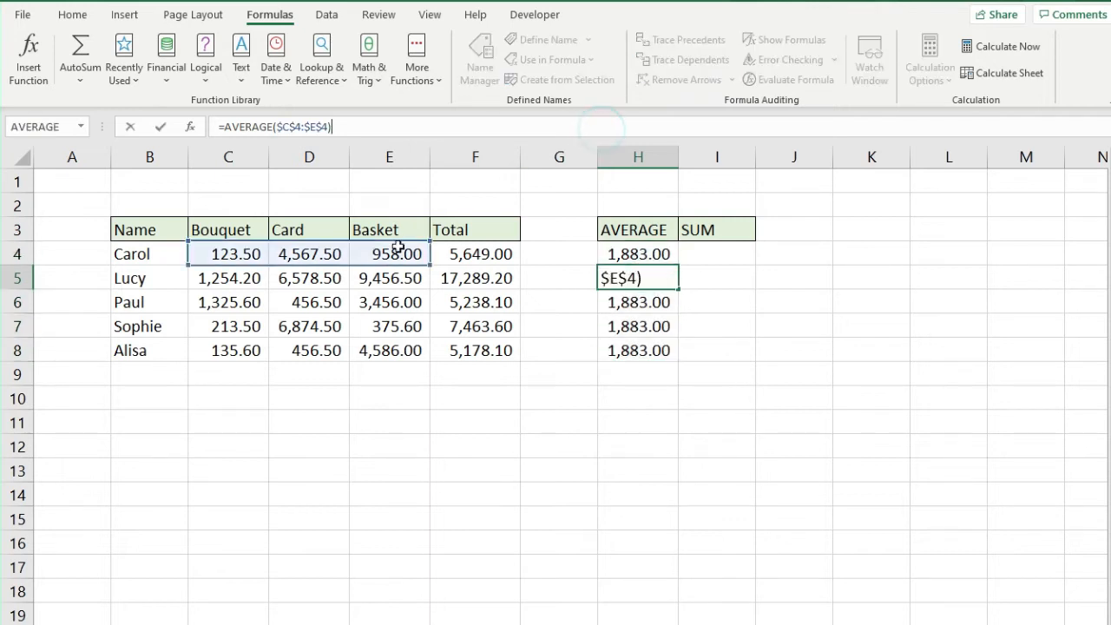
pyautogui.press('Return')
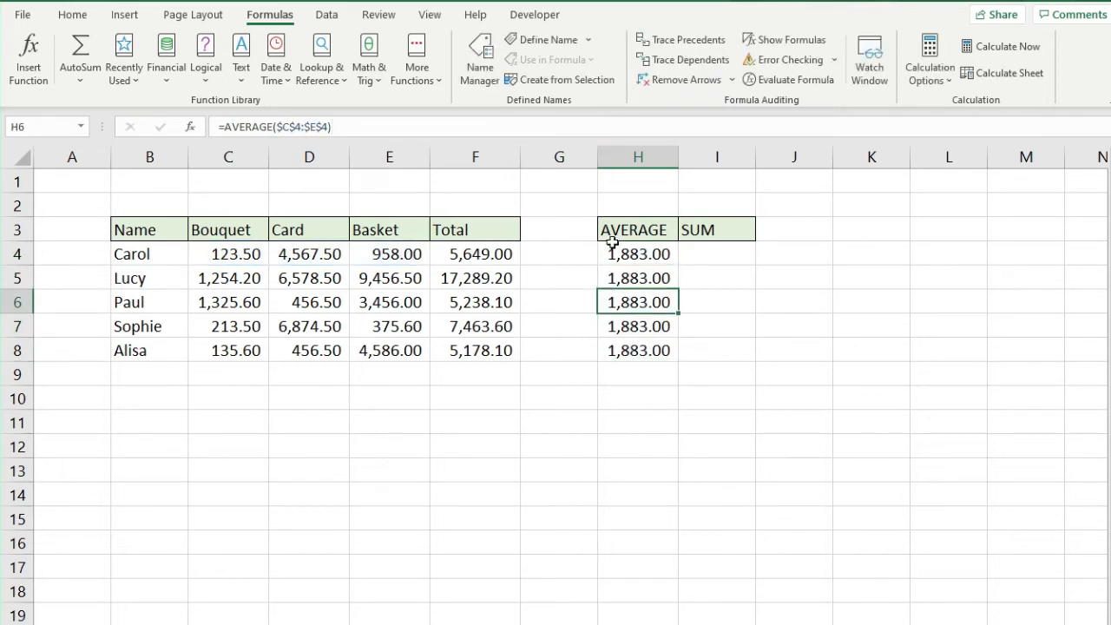
pyautogui.click(625, 128)
pyautogui.press('Return')
pyautogui.click(637, 252)
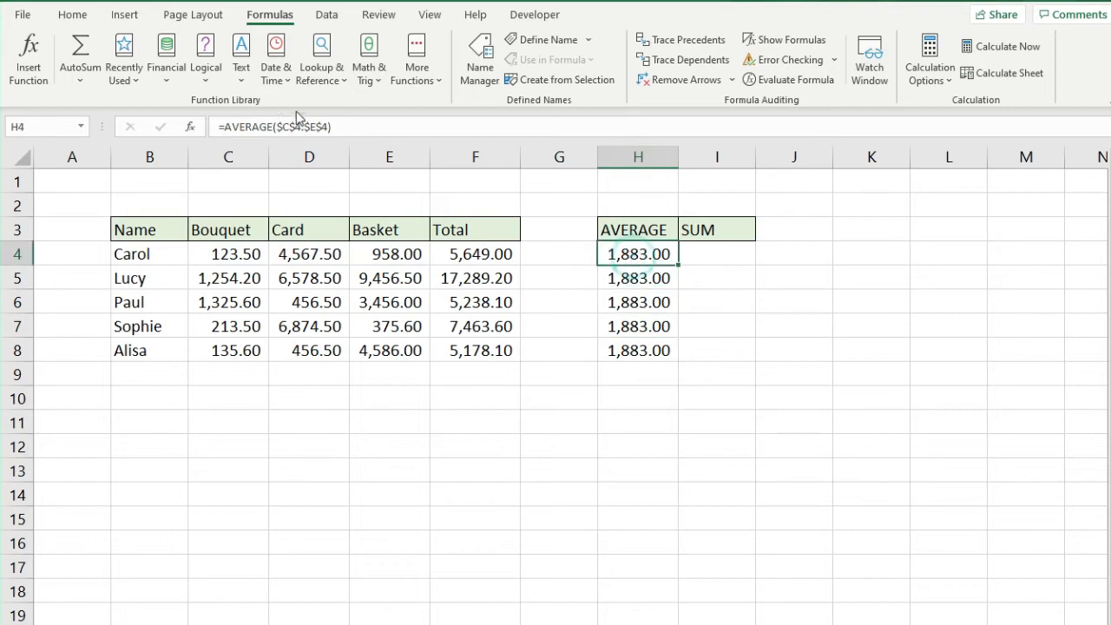
pyautogui.moveTo(328, 126); pyautogui.dragTo(276, 127)
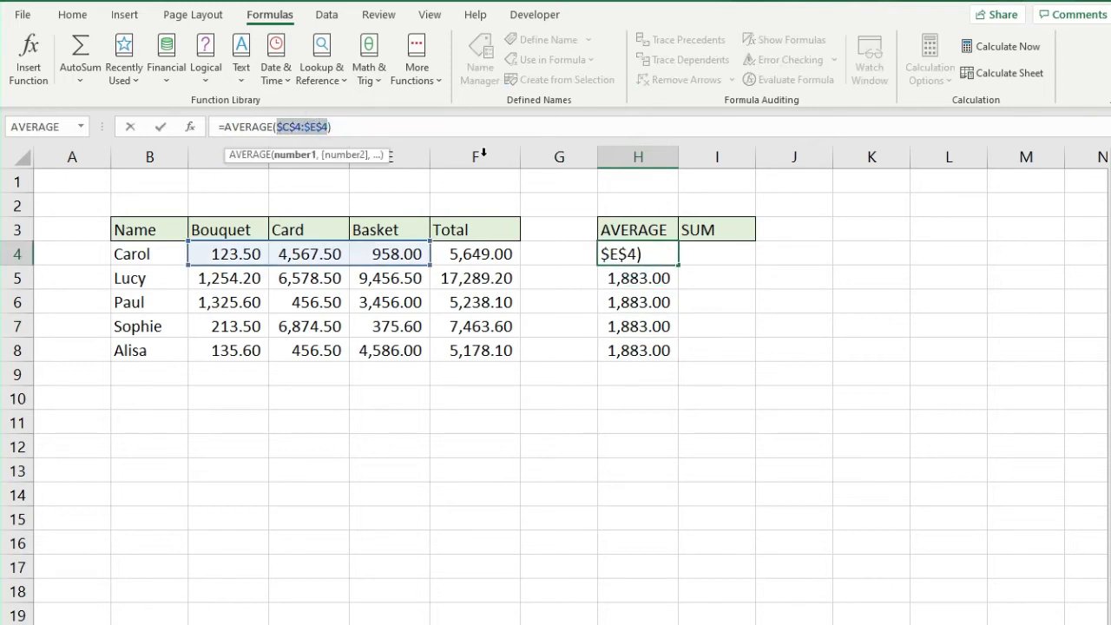
pyautogui.press('F4')
pyautogui.press('F4')
pyautogui.press('F4')
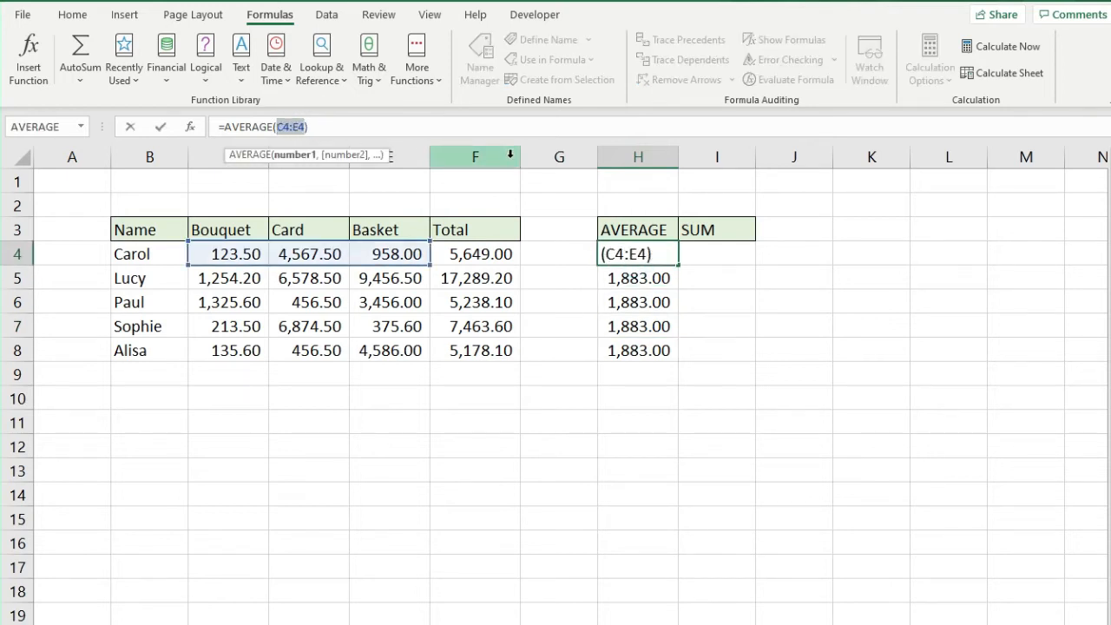
pyautogui.press('Return')
pyautogui.click(647, 254)
pyautogui.moveTo(677, 266); pyautogui.dragTo(675, 358)
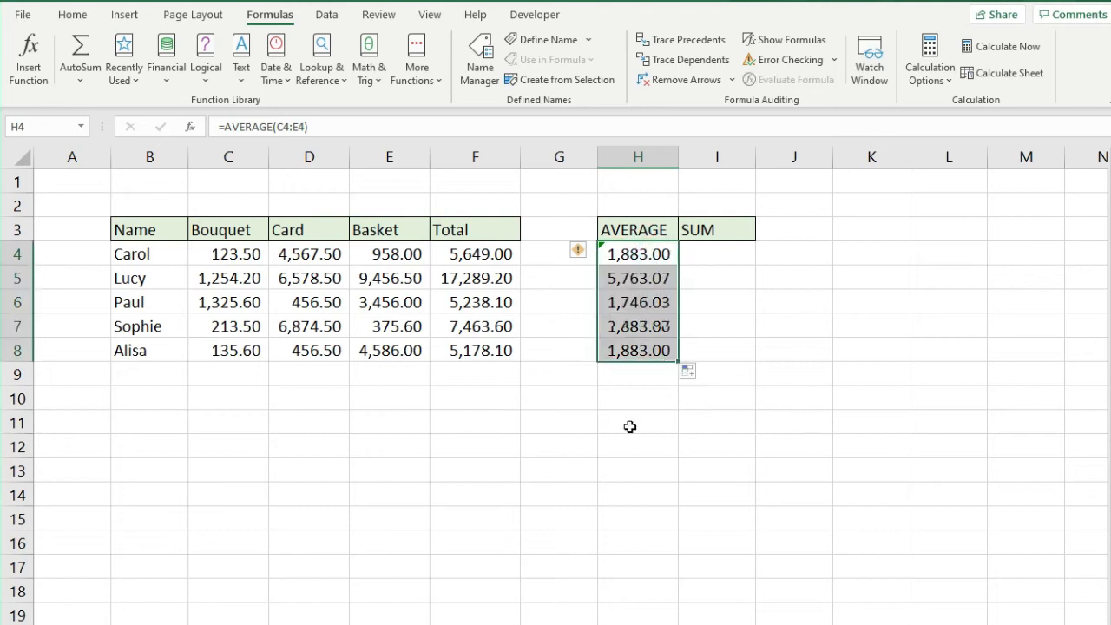
pyautogui.click(708, 251)
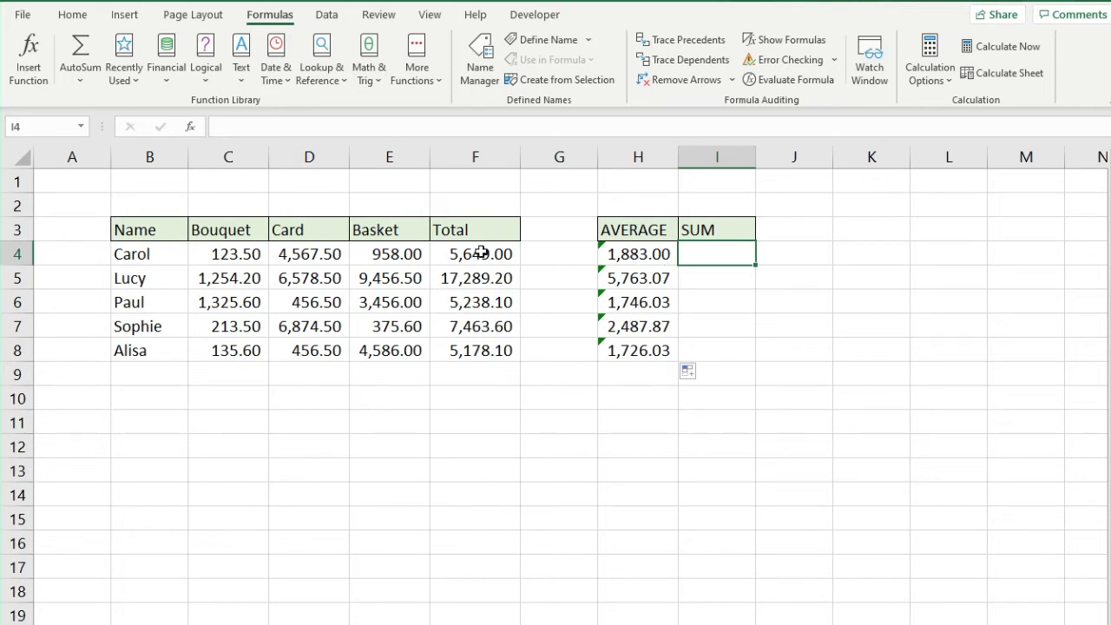
# Insert =SUM(C4:E4) into I4 via Insert Function, giving 5,649.00
pyautogui.moveTo(482, 253); pyautogui.dragTo(494, 344)
pyautogui.click(707, 253)
pyautogui.click(41, 65)
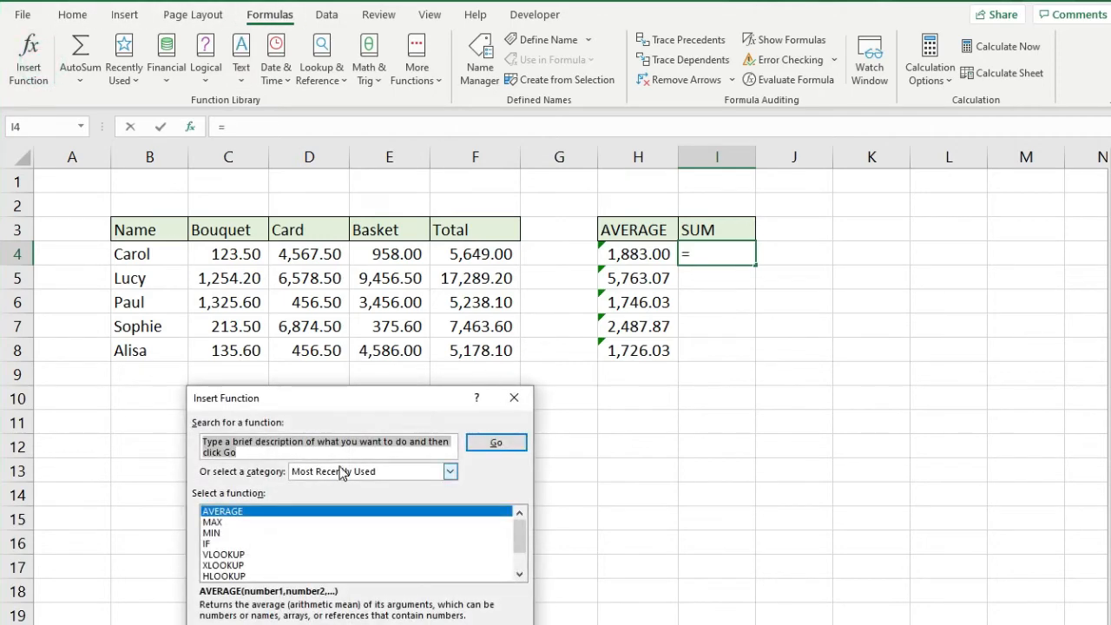
pyautogui.click(340, 471)
pyautogui.click(319, 412)
pyautogui.click(304, 360)
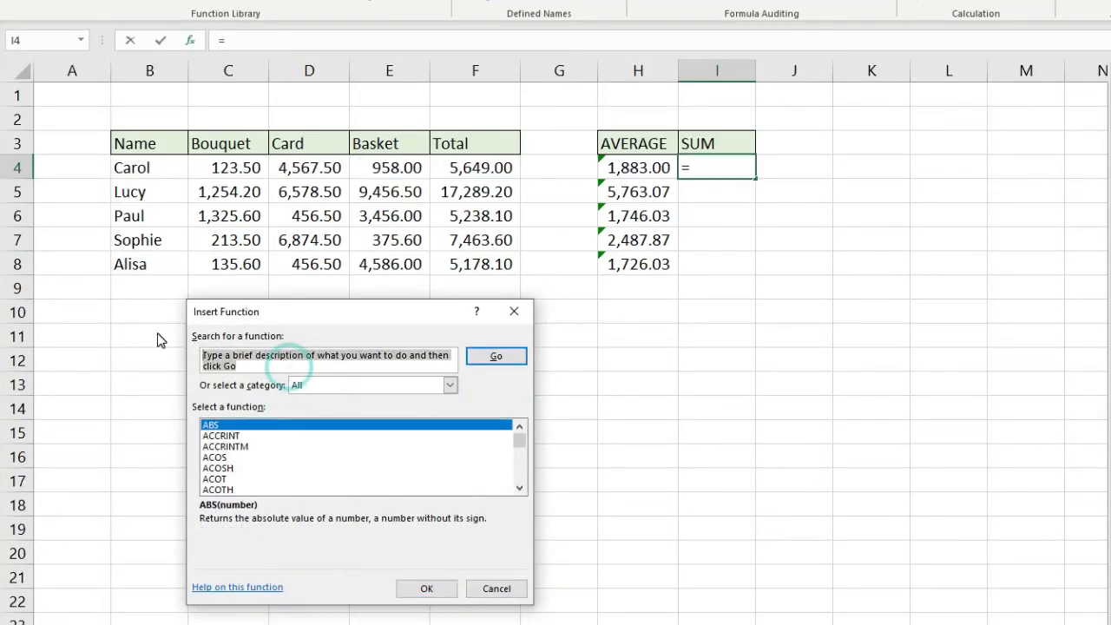
pyautogui.write('SUM')
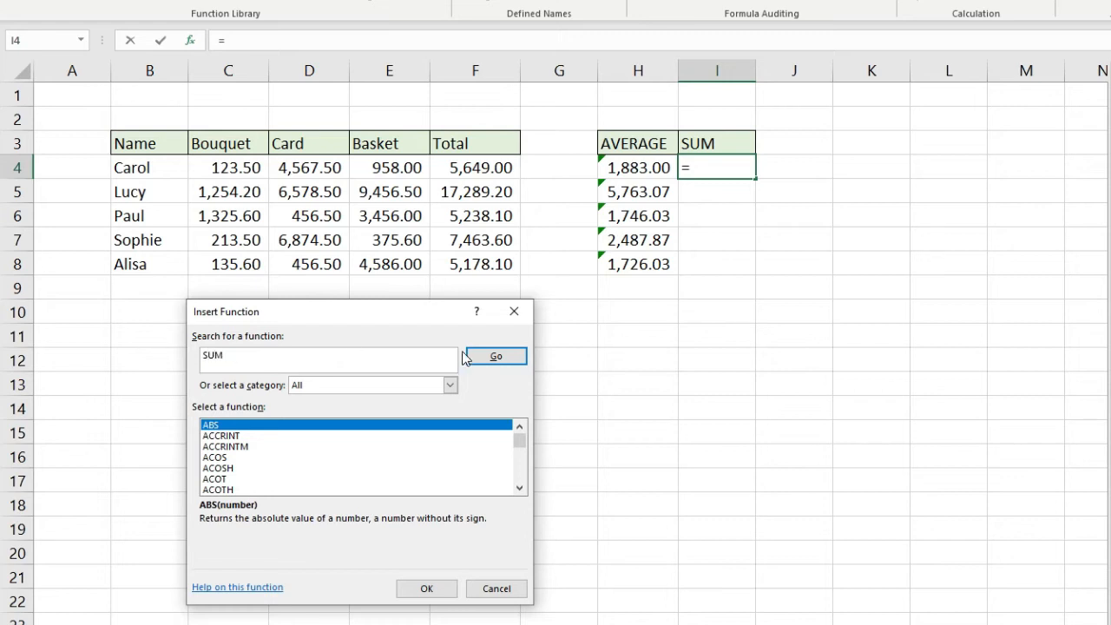
pyautogui.click(486, 356)
pyautogui.click(423, 588)
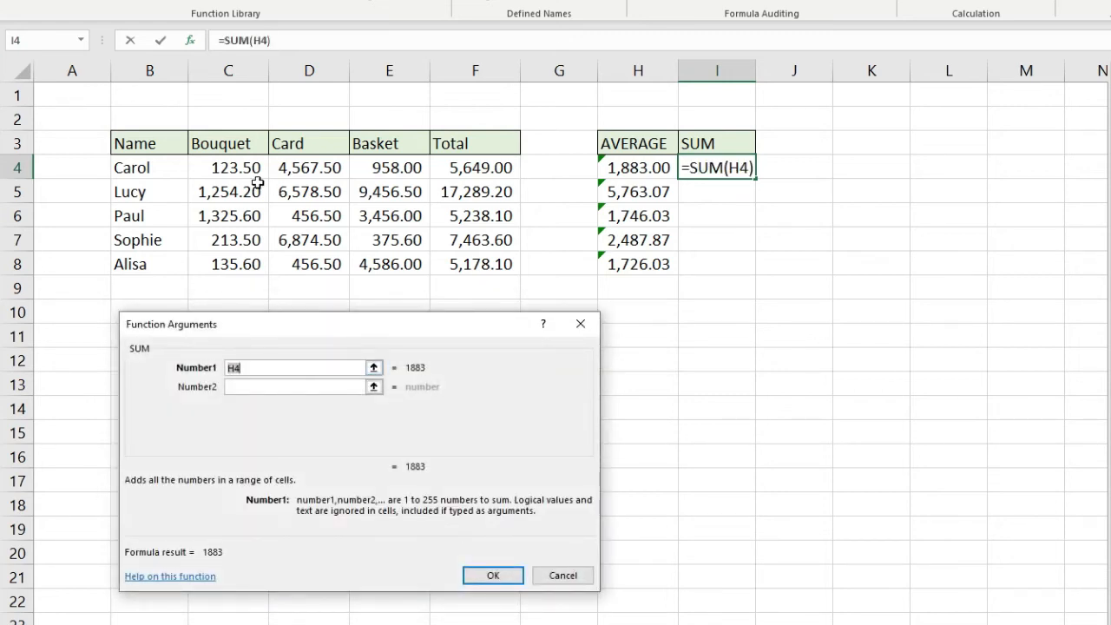
pyautogui.moveTo(228, 161); pyautogui.dragTo(389, 169)
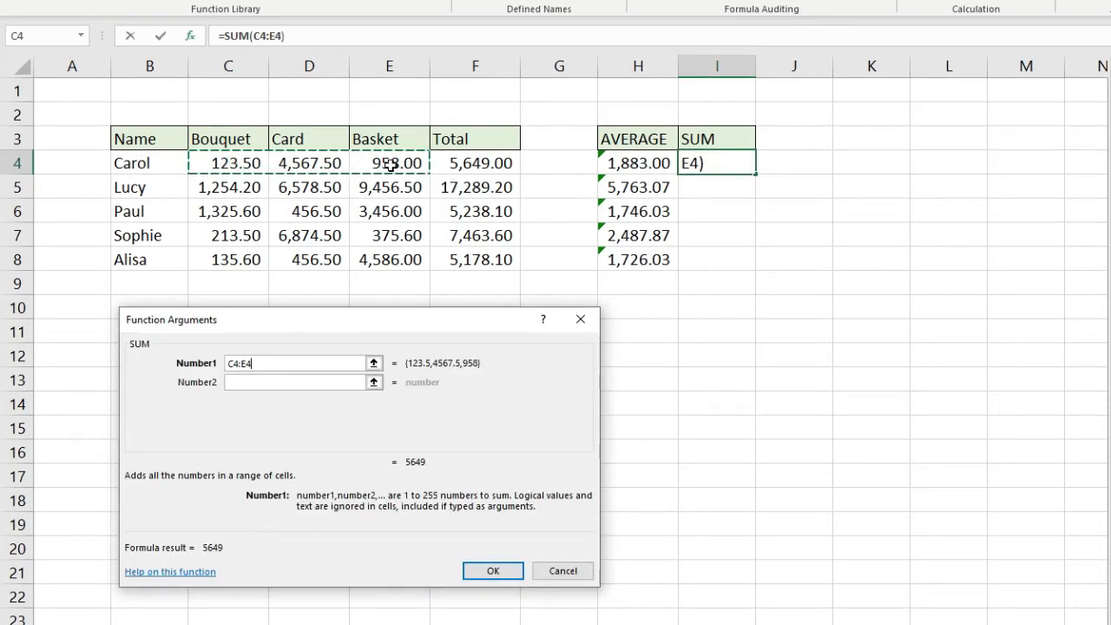
pyautogui.press('Return')
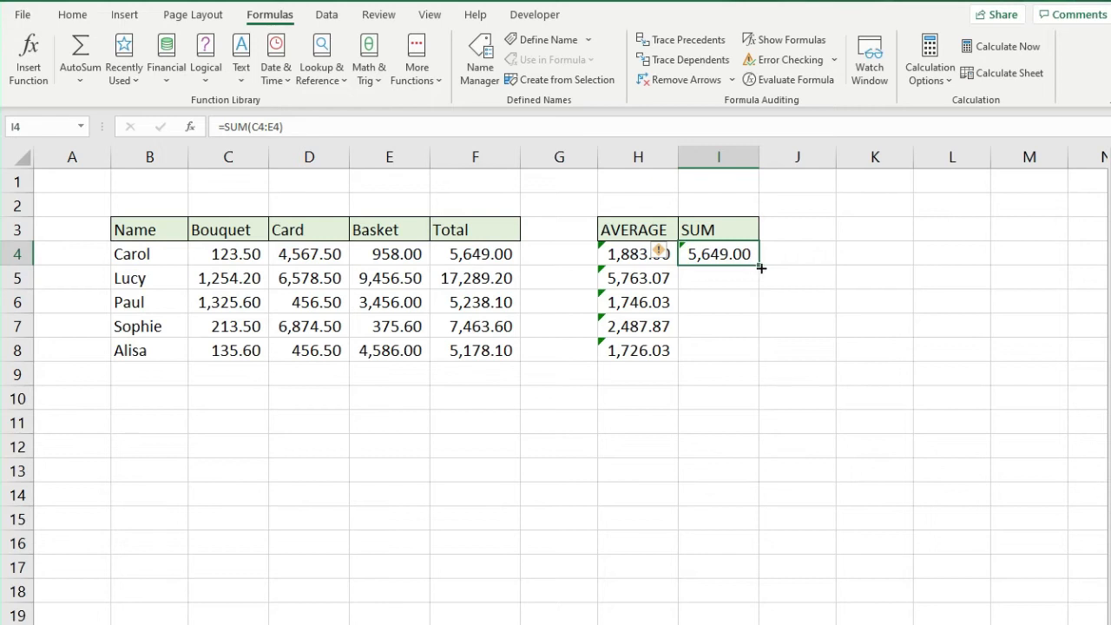
# Fill the SUM formula down to I8 and autofit column I
pyautogui.moveTo(762, 268); pyautogui.dragTo(752, 362)
pyautogui.doubleClick(759, 157)
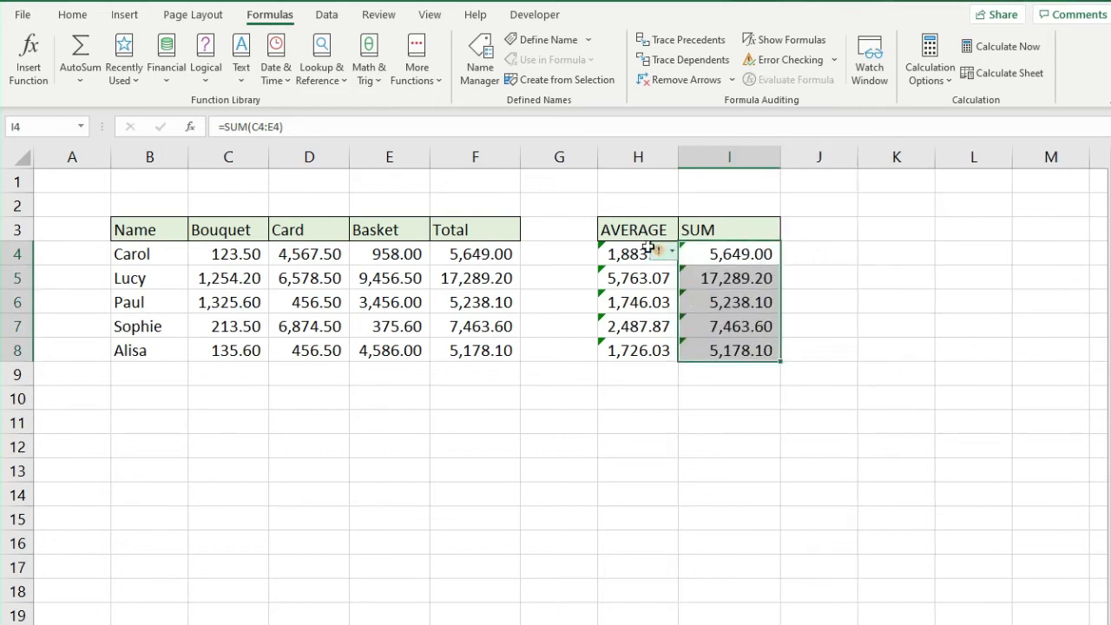
pyautogui.click(713, 254)
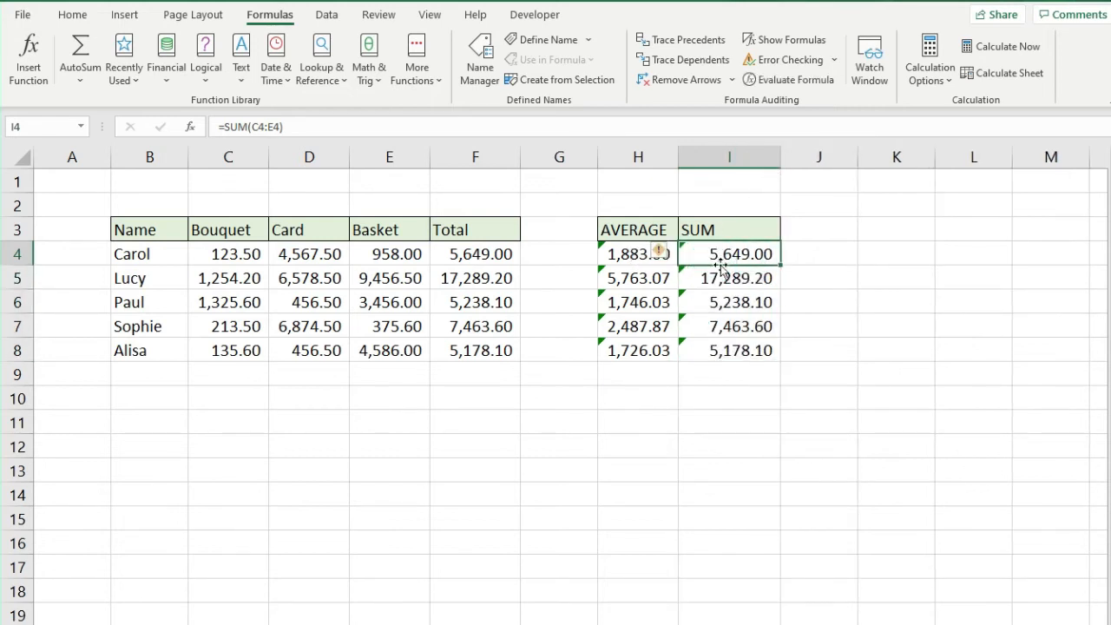
pyautogui.moveTo(243, 256); pyautogui.dragTo(402, 254)
# Check the sums against rows 4 and 7, then clear the SUM results in I4:I8
pyautogui.click(747, 257)
pyautogui.moveTo(211, 251); pyautogui.dragTo(382, 251)
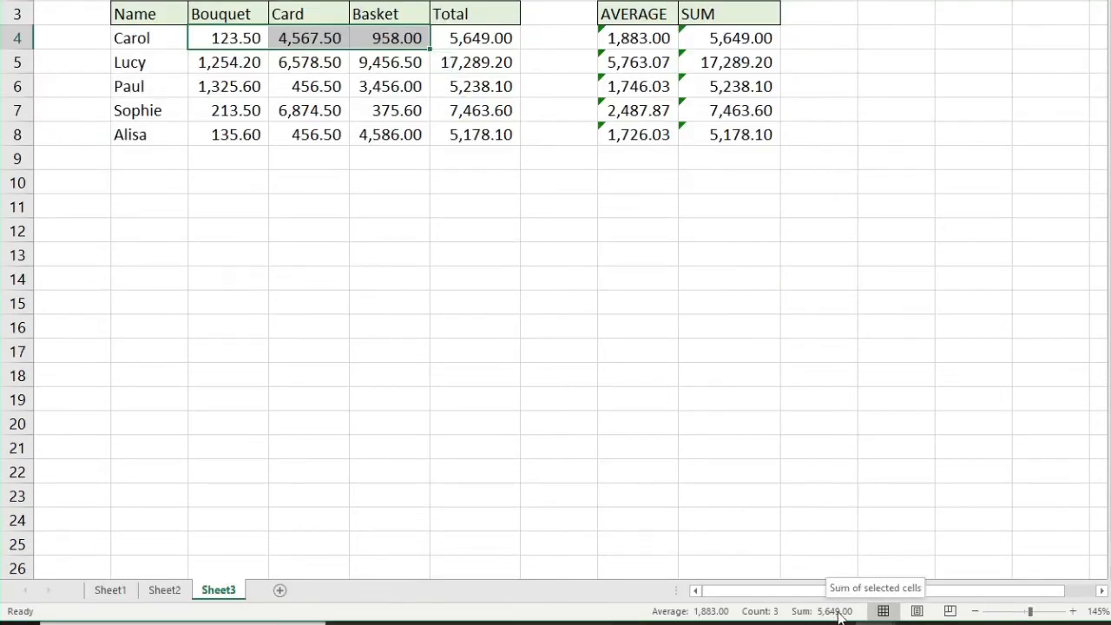
pyautogui.click(753, 38)
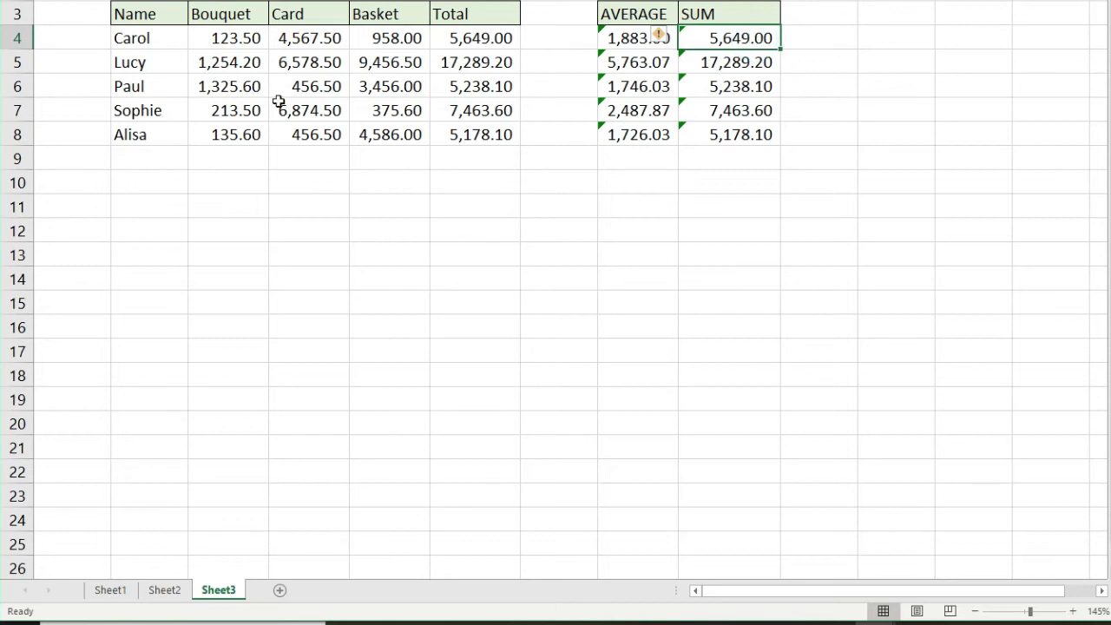
pyautogui.moveTo(218, 111); pyautogui.dragTo(408, 111)
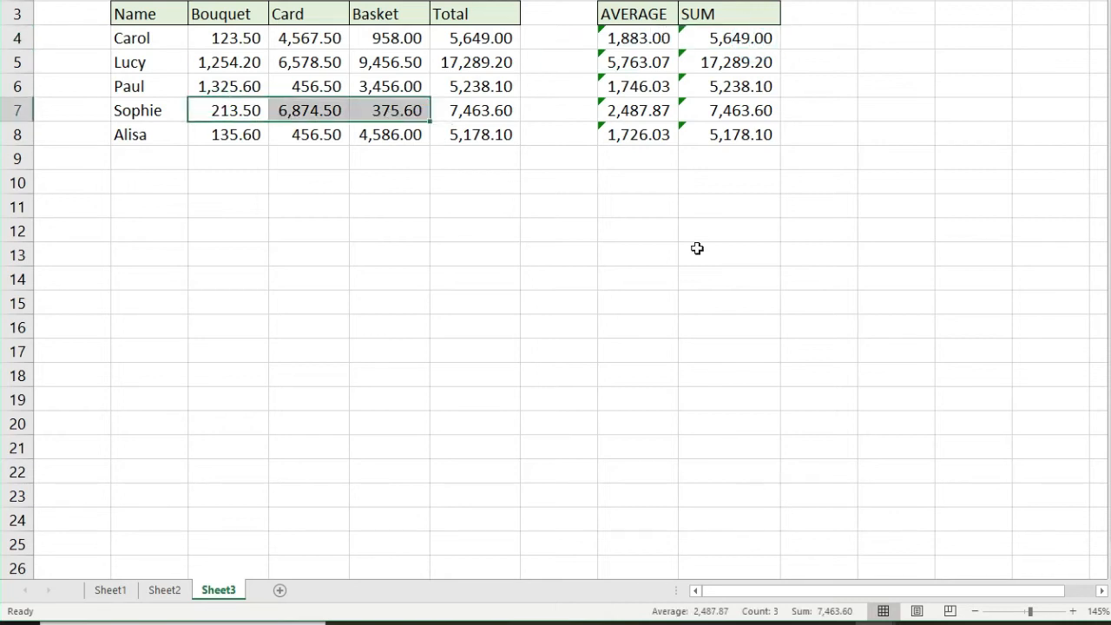
pyautogui.moveTo(736, 38); pyautogui.dragTo(718, 119)
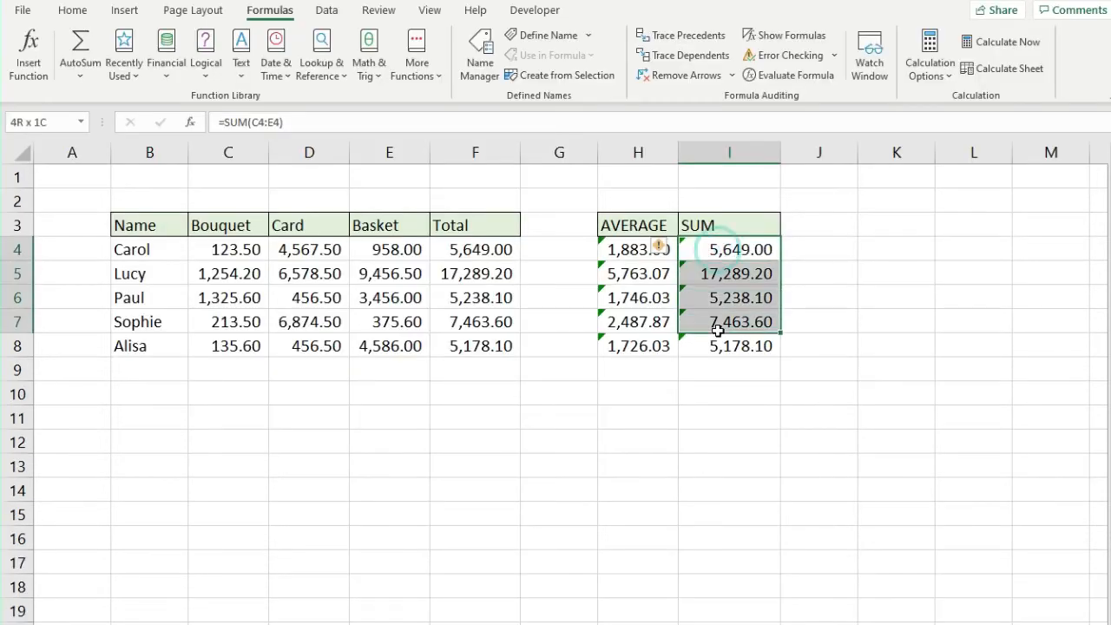
pyautogui.moveTo(718, 330); pyautogui.dragTo(718, 345)
pyautogui.press('Delete')
# Type =SUM(C4:E4) into I4 for Carol's total of 5,649.00
pyautogui.click(714, 251)
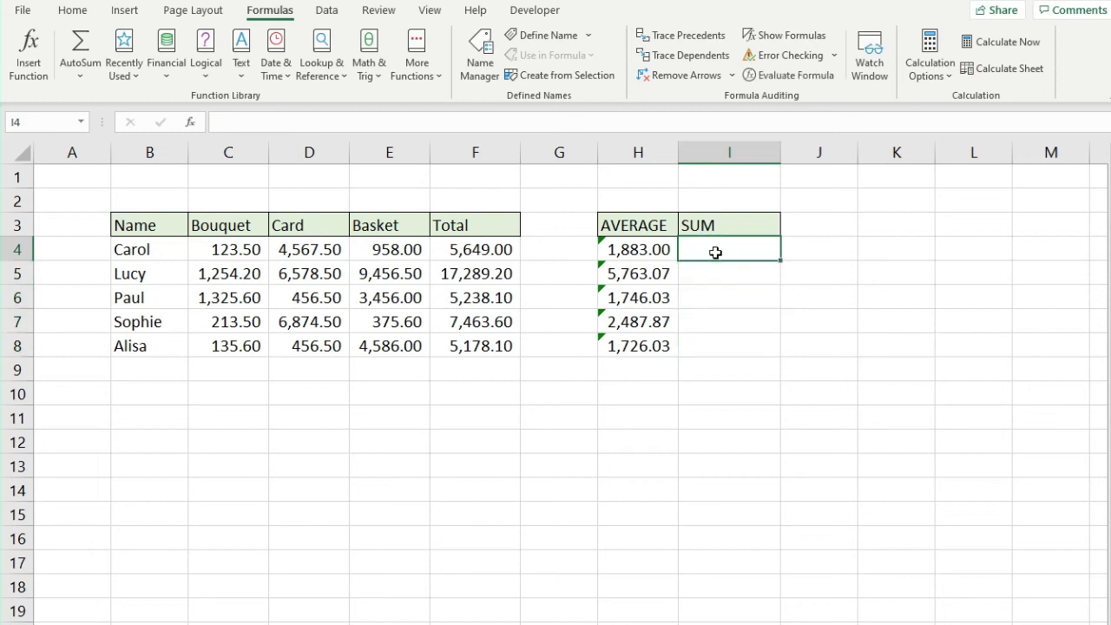
pyautogui.write('=SUM(')
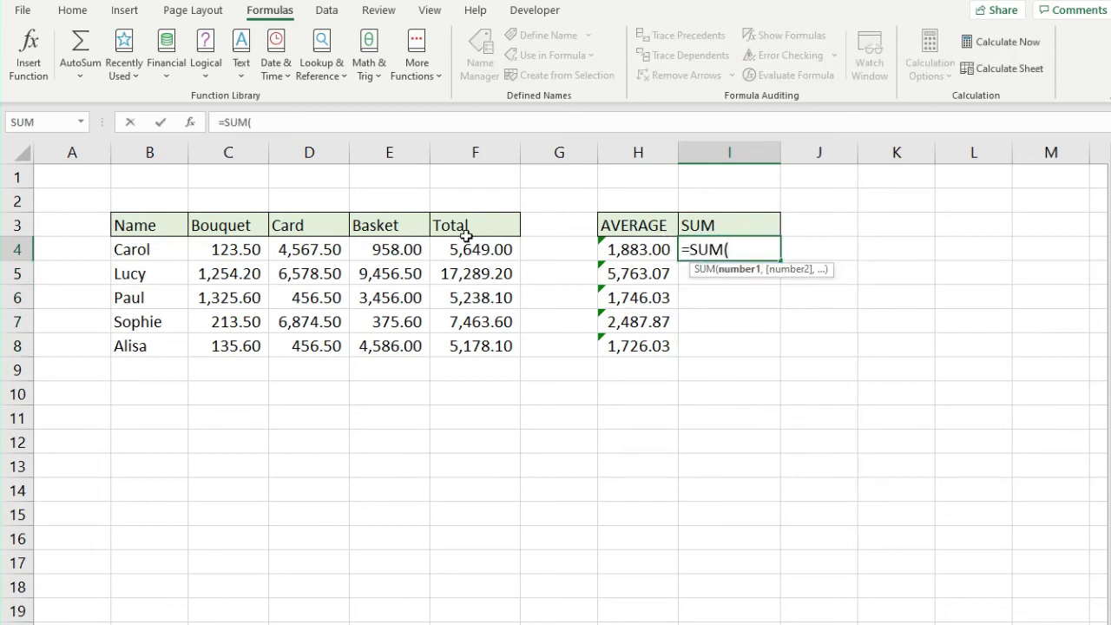
pyautogui.moveTo(215, 249); pyautogui.dragTo(379, 248)
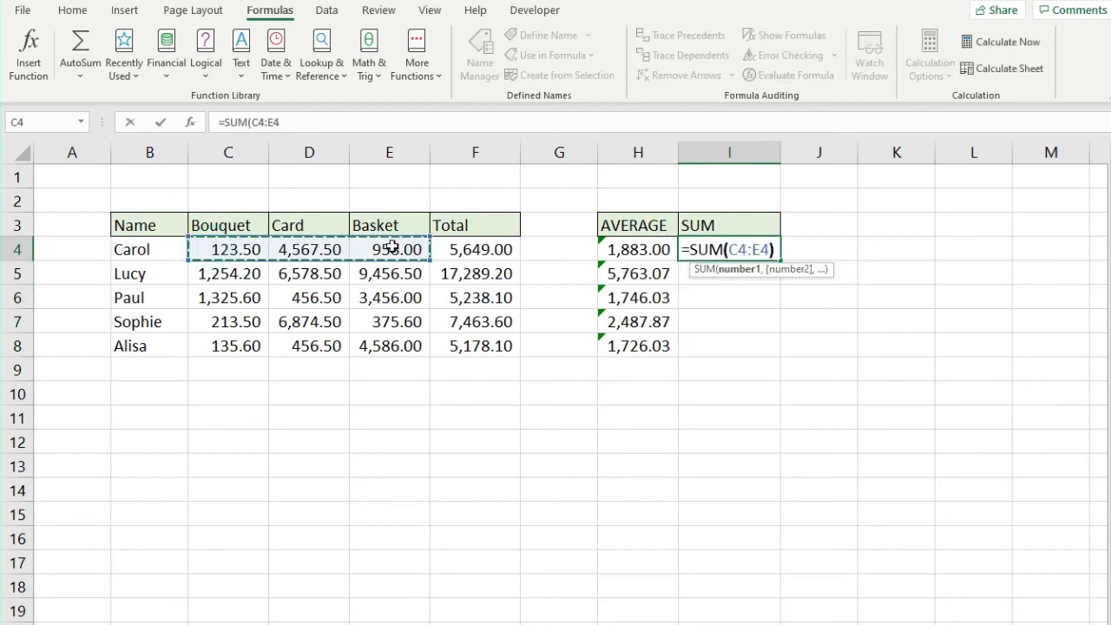
pyautogui.write(')')
pyautogui.press('Return')
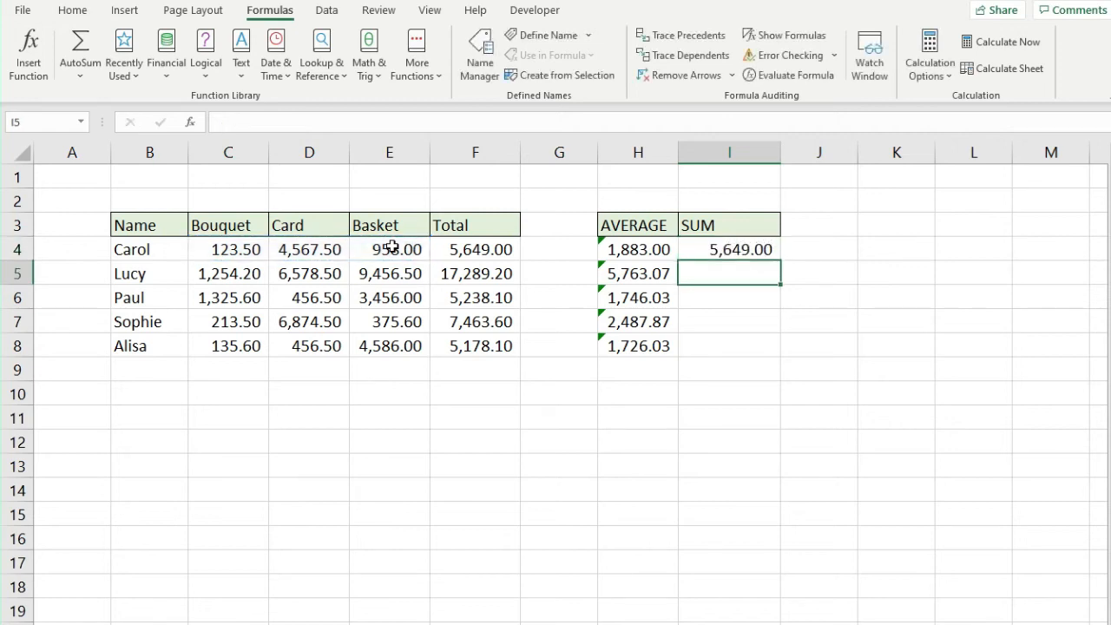
# Fill the SUM formula down to I8 and copy the headers H3:I3
pyautogui.click(762, 251)
pyautogui.moveTo(779, 262); pyautogui.dragTo(766, 362)
pyautogui.click(634, 390)
pyautogui.moveTo(638, 225); pyautogui.dragTo(707, 224)
pyautogui.hotkey('ctrl', 'c')
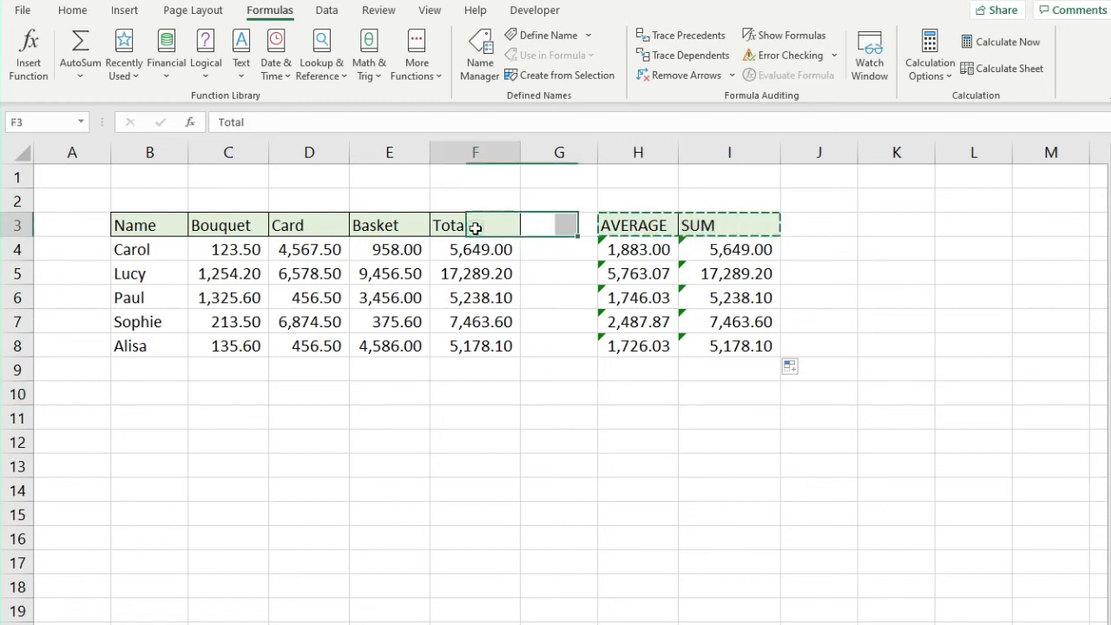
# Paste the AVERAGE and SUM headers transposed into B10:B11
pyautogui.moveTo(479, 221); pyautogui.dragTo(470, 348)
pyautogui.moveTo(478, 243); pyautogui.dragTo(478, 361)
pyautogui.click(474, 399)
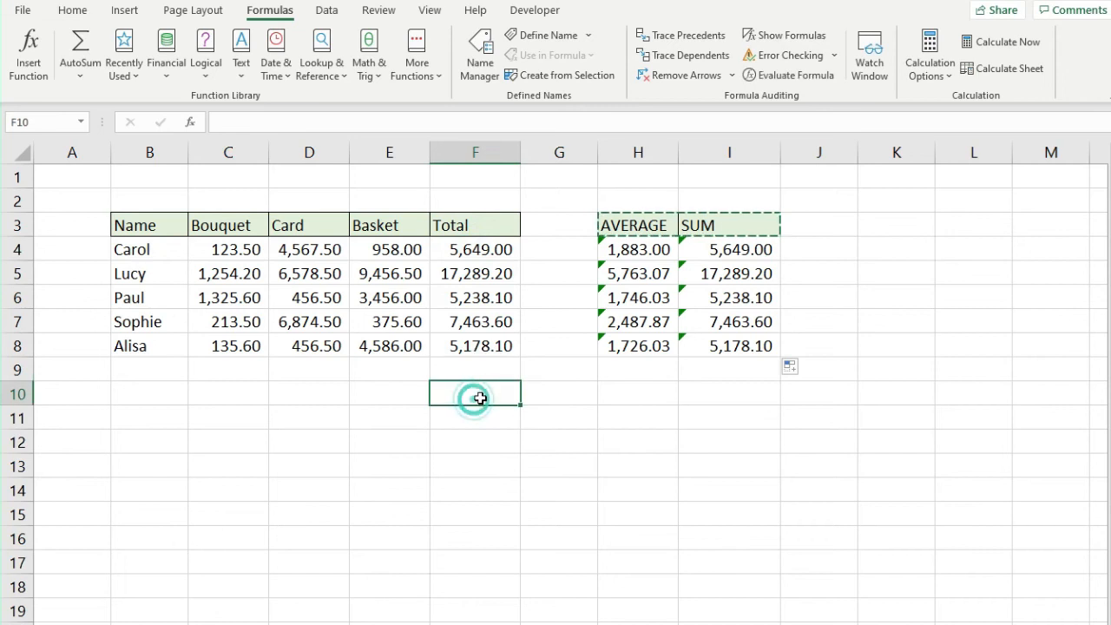
pyautogui.rightClick(140, 394)
pyautogui.click(252, 448)
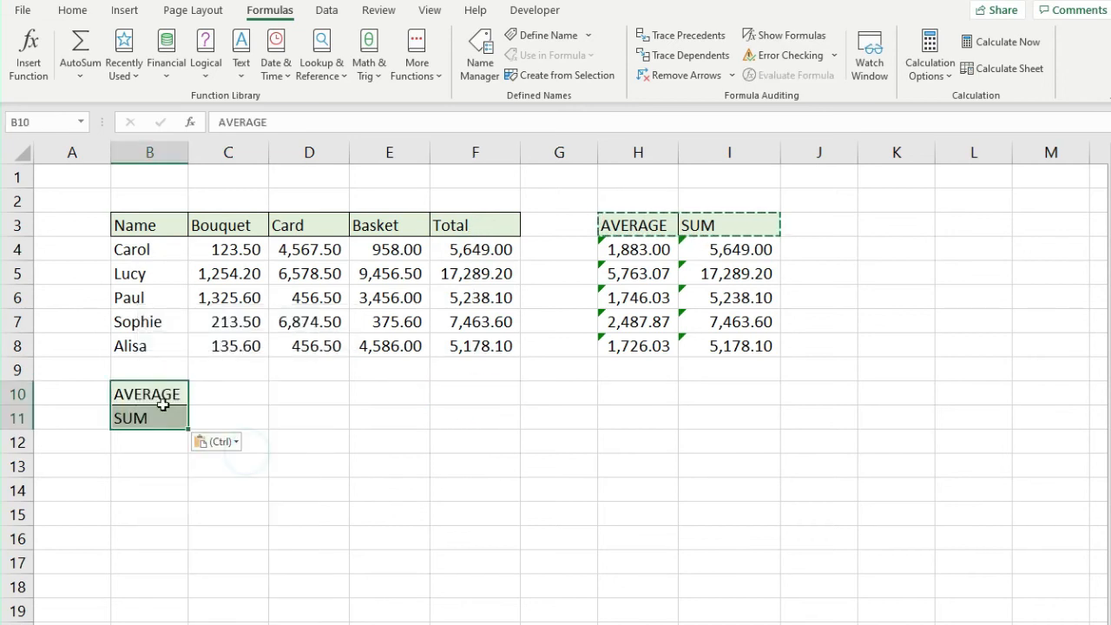
pyautogui.moveTo(149, 394)
pyautogui.mouseDown()
pyautogui.moveTo(158, 417)
pyautogui.moveTo(156, 397)
pyautogui.mouseUp()
pyautogui.click(284, 402)
# Enter =AVERAGE($F$4:$F$8) in F10, giving 8,163.60
pyautogui.click(450, 392)
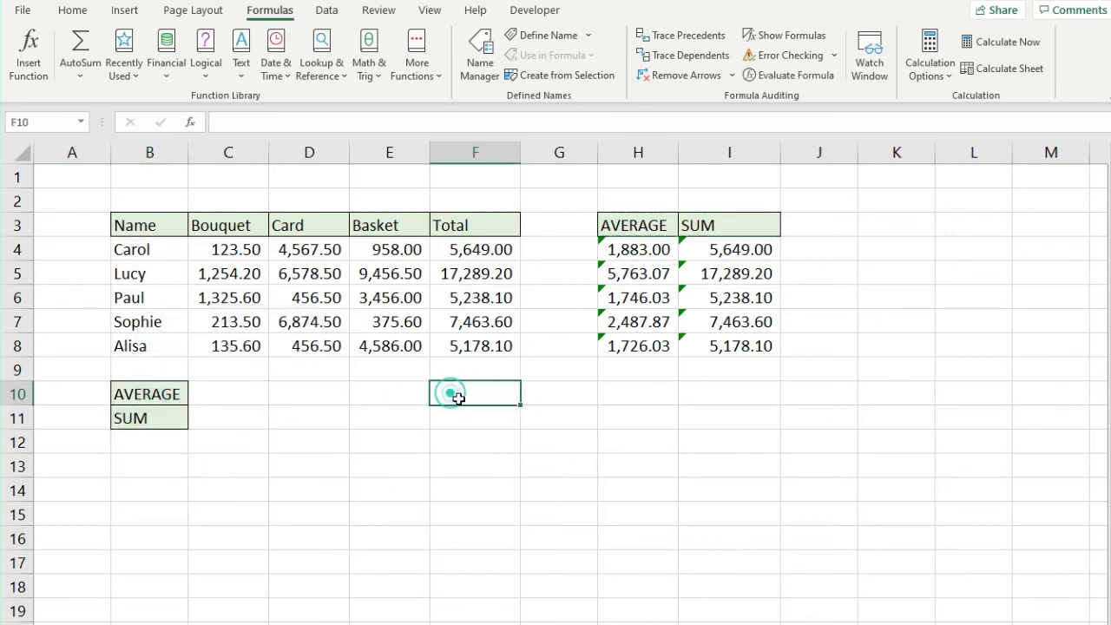
pyautogui.write('=AVERAGE(')
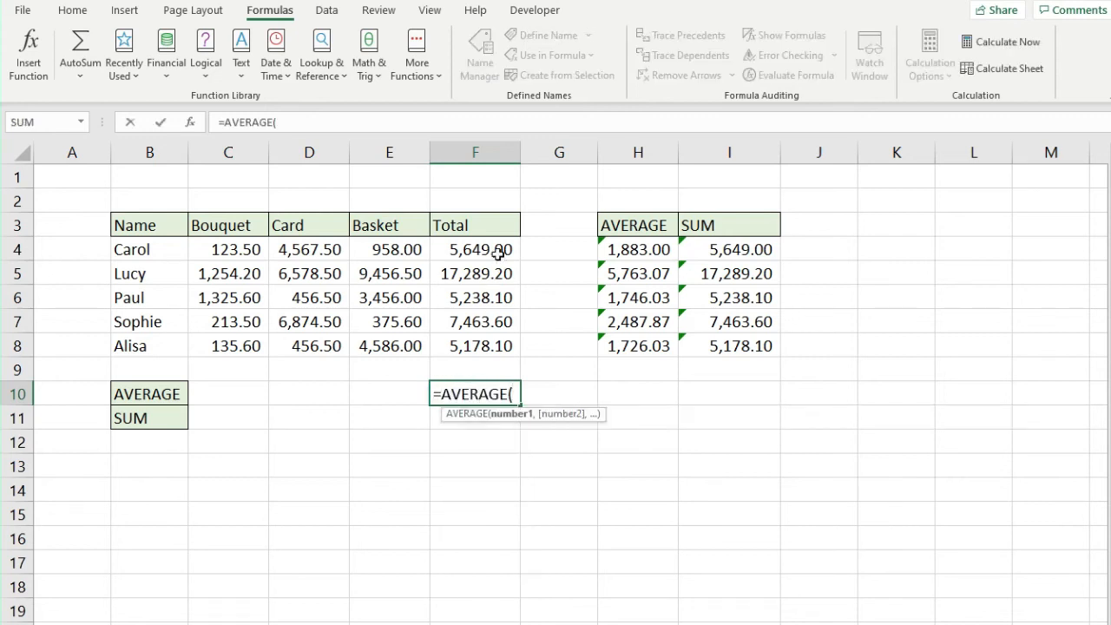
pyautogui.moveTo(495, 249); pyautogui.dragTo(486, 346)
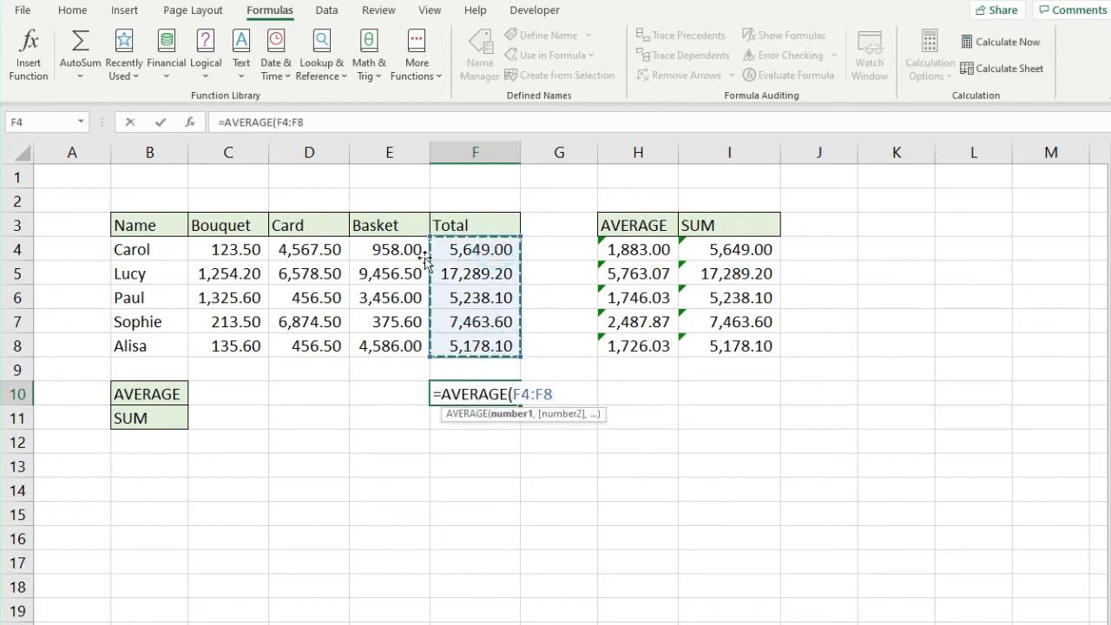
pyautogui.click(318, 123)
pyautogui.write(')')
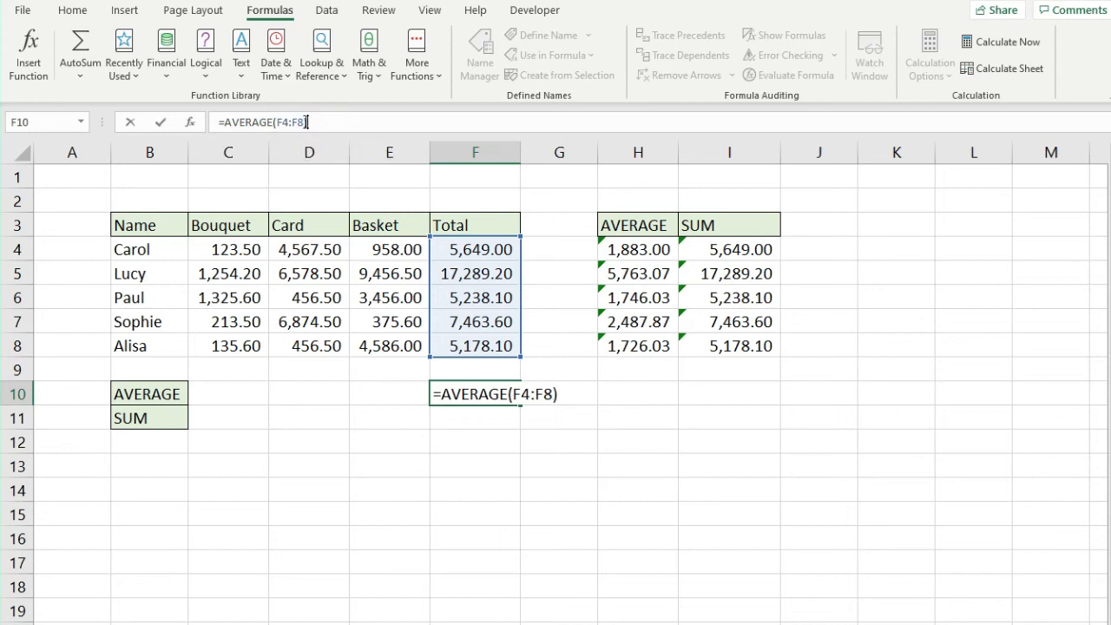
pyautogui.moveTo(304, 122); pyautogui.dragTo(278, 122)
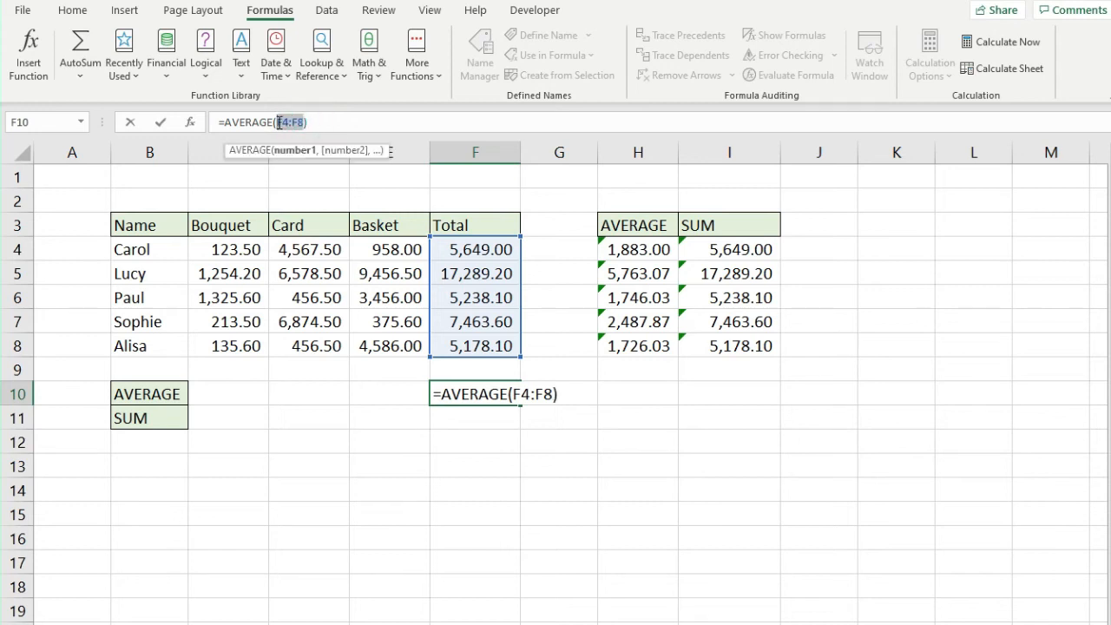
pyautogui.press('F4')
pyautogui.press('Return')
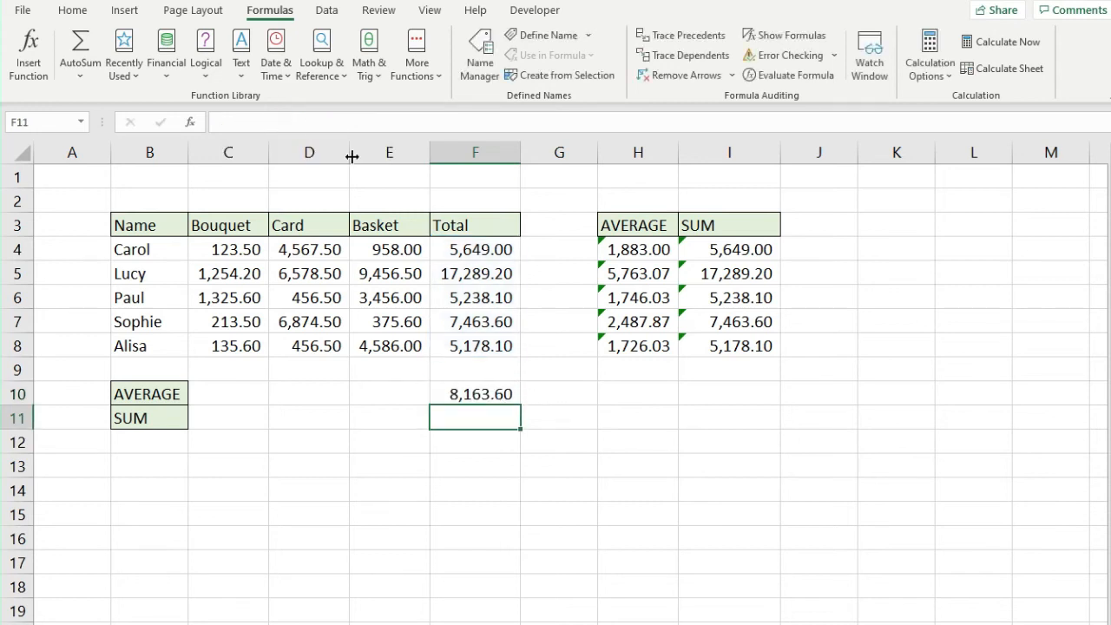
pyautogui.click(484, 397)
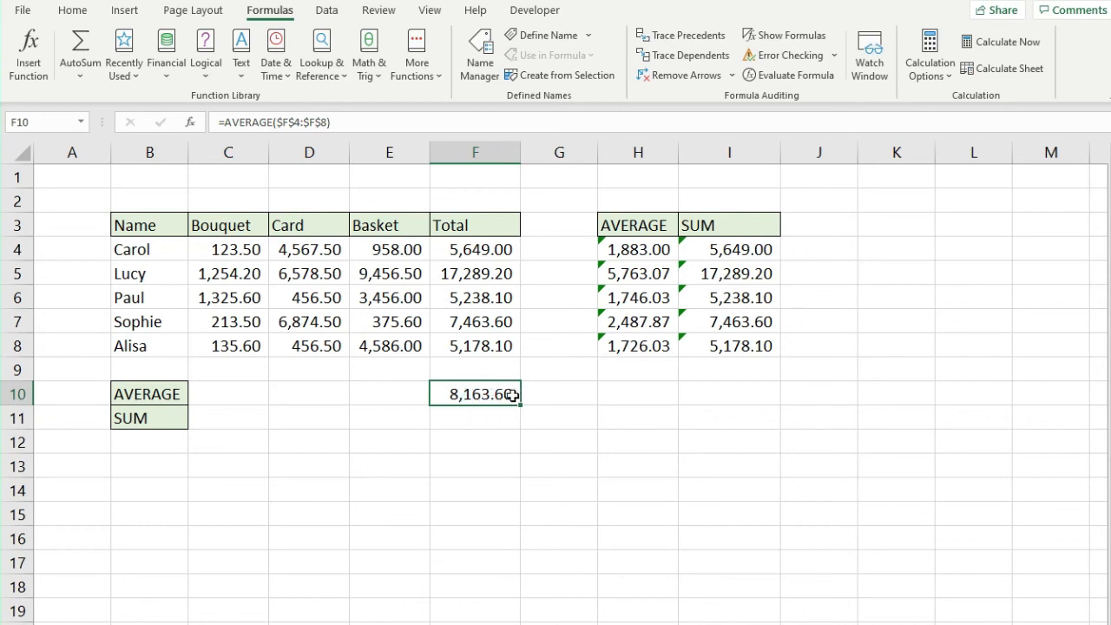
pyautogui.moveTo(487, 253); pyautogui.dragTo(478, 343)
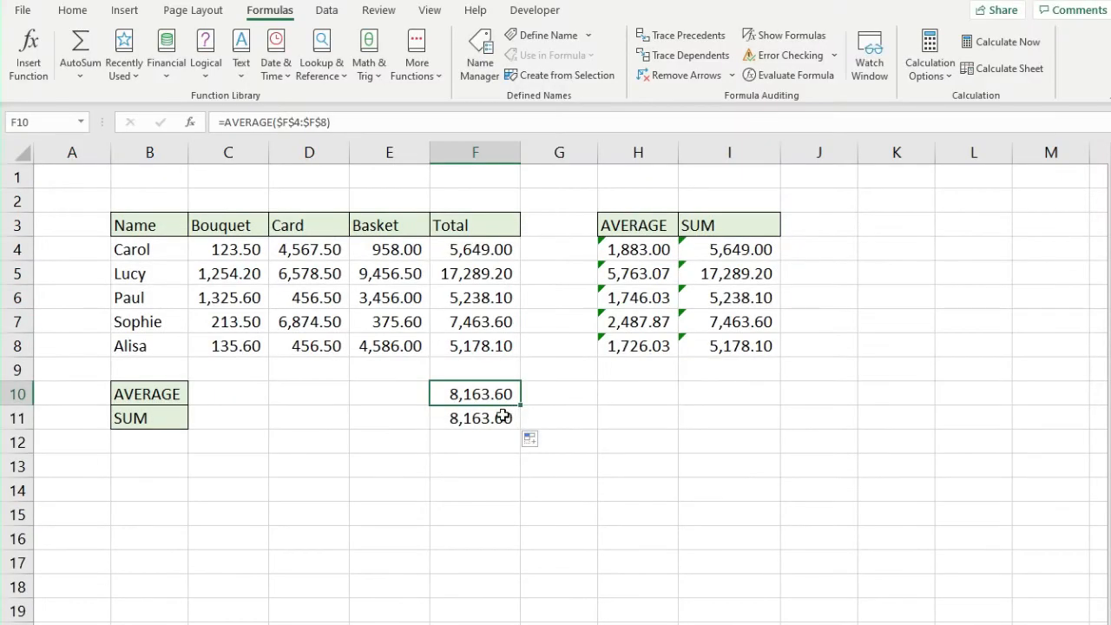
# Change F11's copied formula to =SUM($F$4:$F$8), giving 40,818.00
pyautogui.click(504, 416)
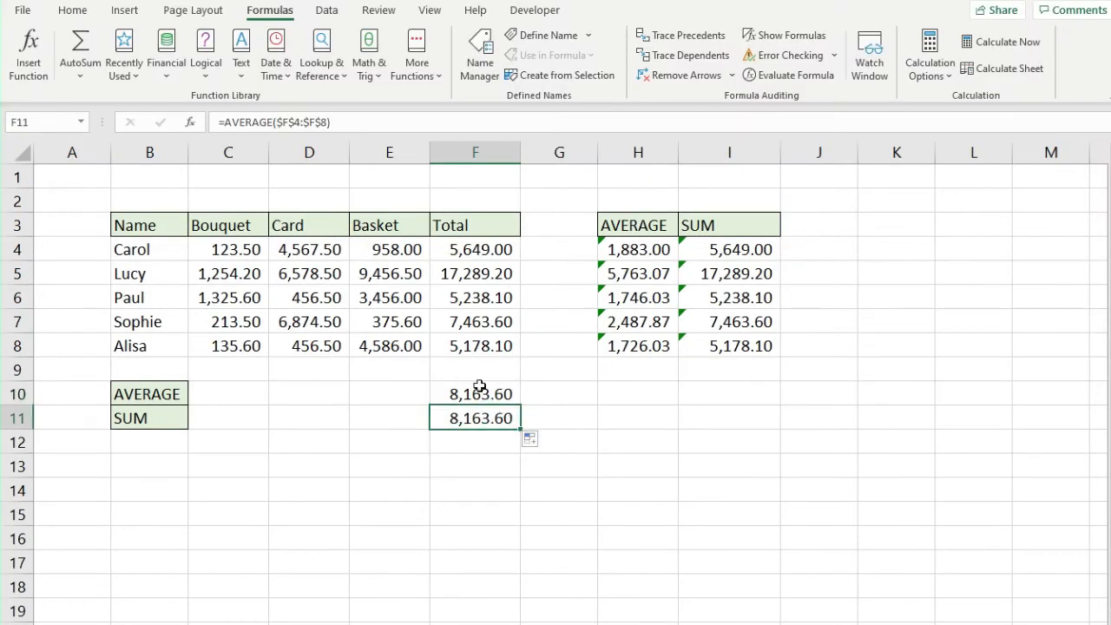
pyautogui.moveTo(272, 121); pyautogui.dragTo(224, 121)
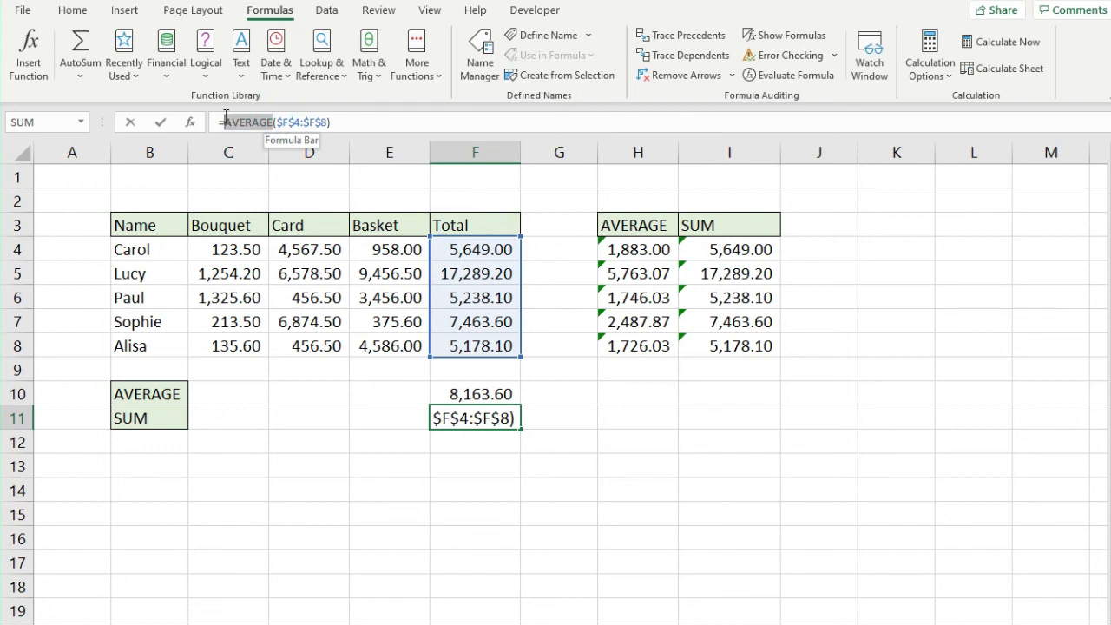
pyautogui.write('SUM')
pyautogui.click(370, 122)
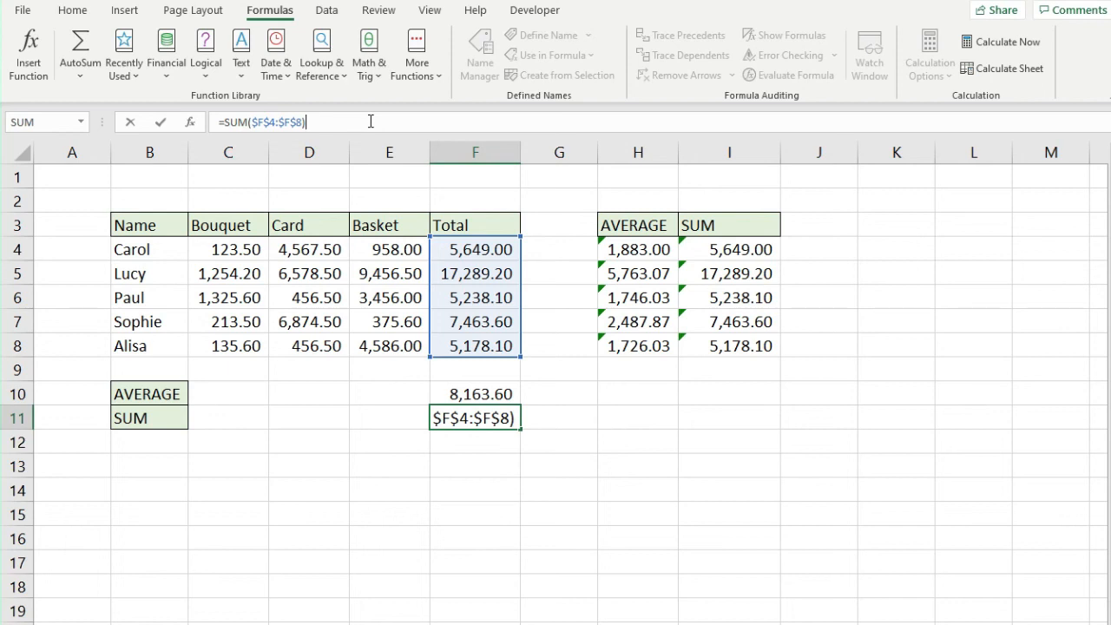
pyautogui.press('Return')
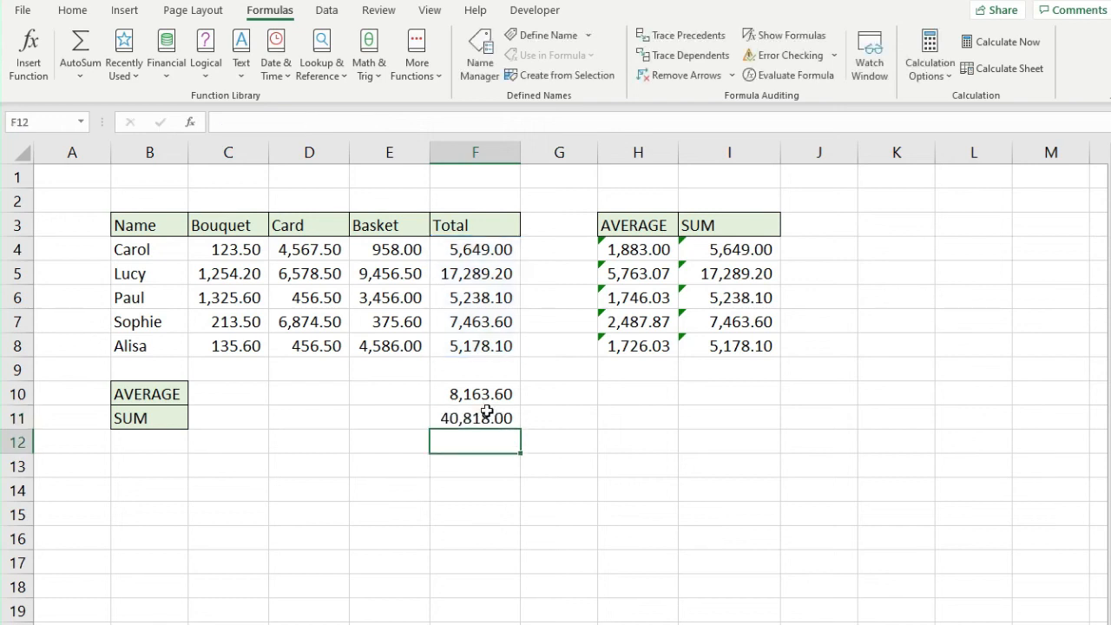
# Review F11's formula and verify the sum against the Total values F4:F8
pyautogui.click(485, 412)
pyautogui.click(497, 124)
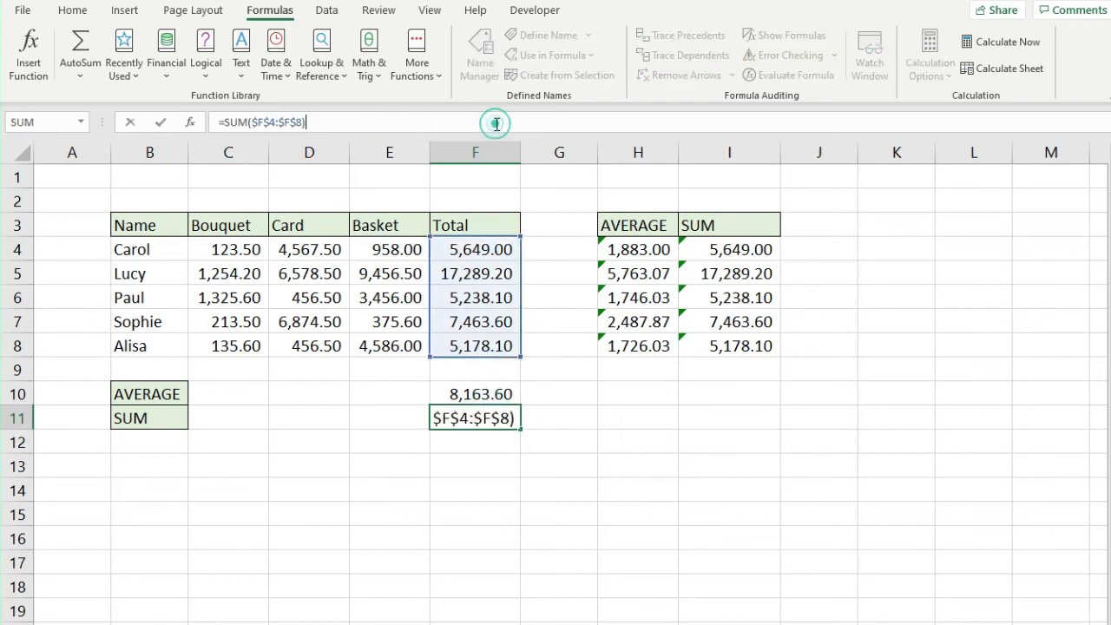
pyautogui.press('Return')
pyautogui.moveTo(492, 254); pyautogui.dragTo(495, 346)
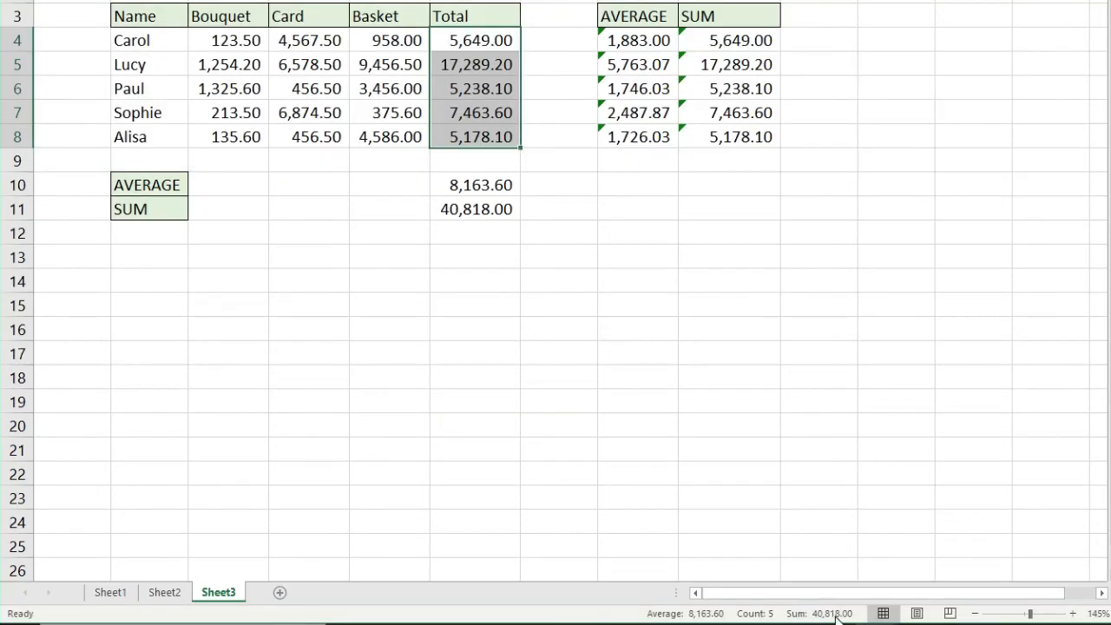
pyautogui.click(471, 209)
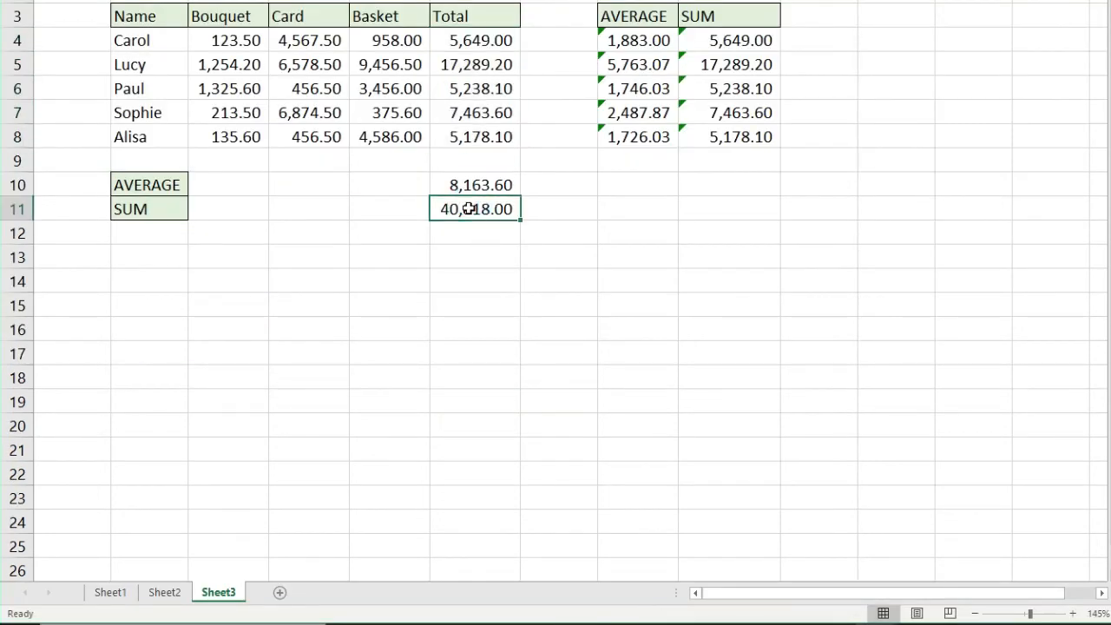